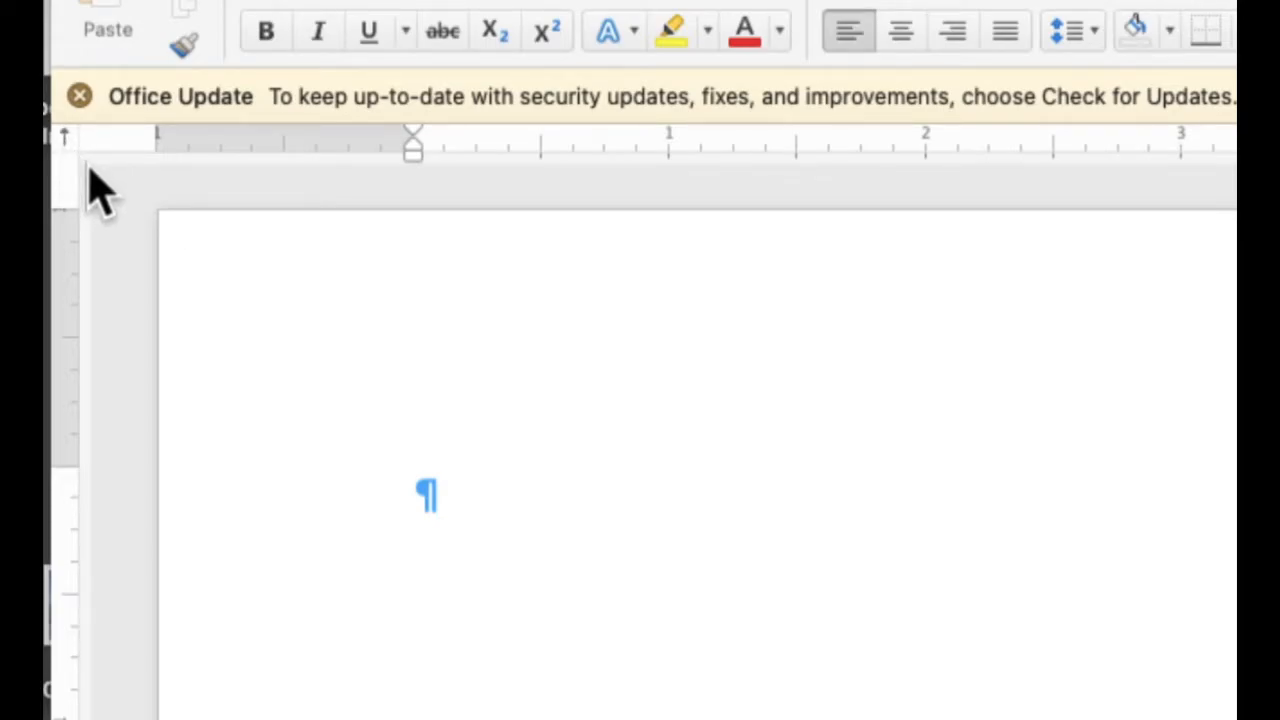
Step: Cycle through the available tab stop types in the ruler's tab selector
left_click(63, 142)
left_click(65, 140)
left_click(66, 142)
left_click(64, 140)
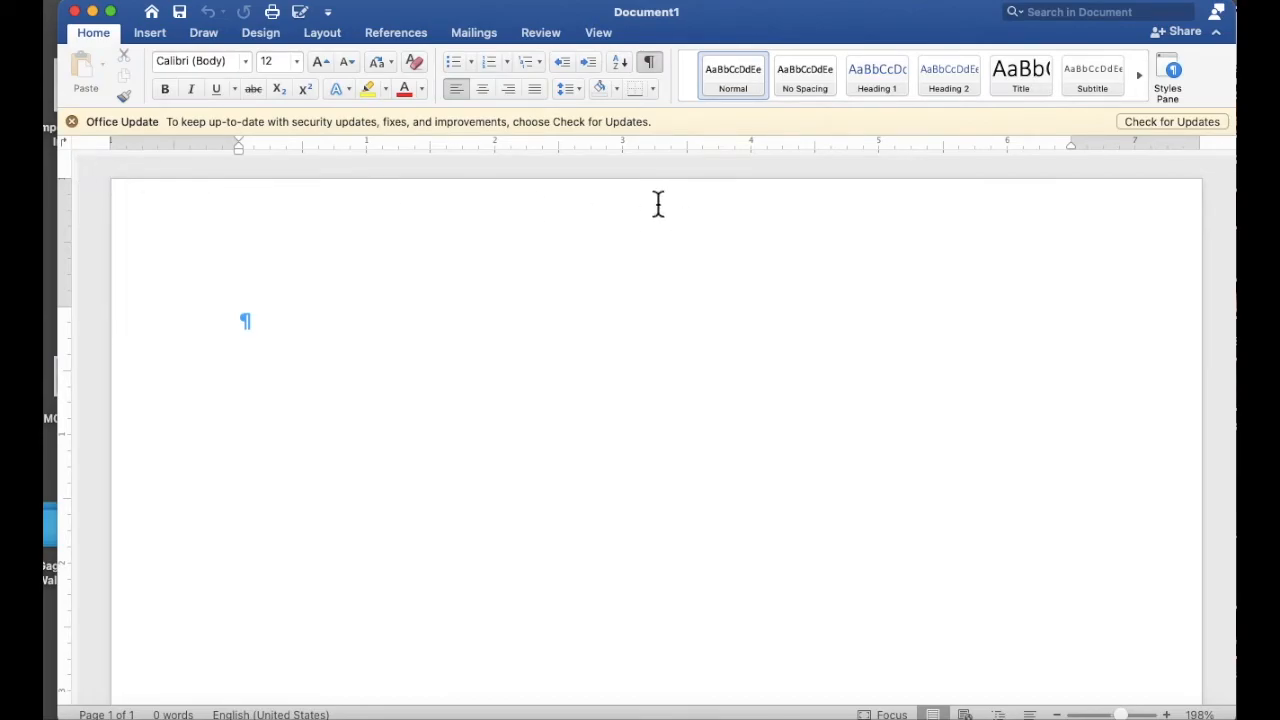
Step: Set the font of the empty document's first line to Corbel
left_click(247, 60)
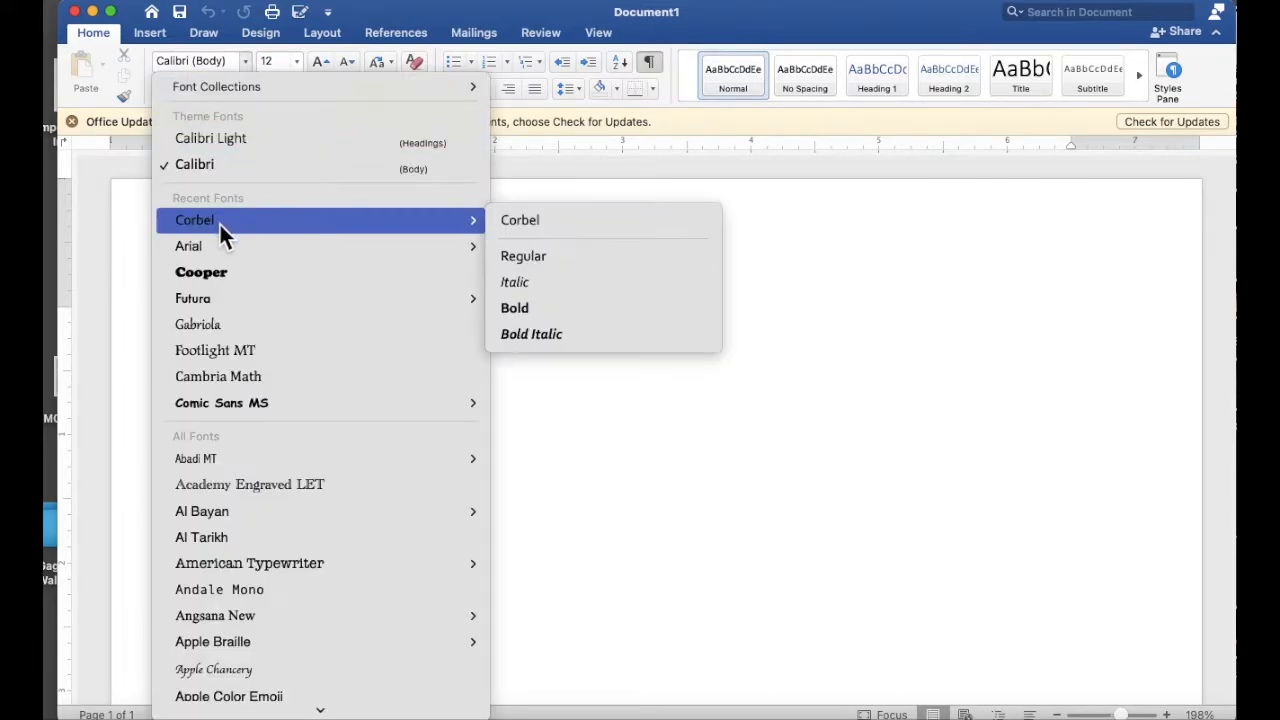
scroll(215, 606, "down", 10)
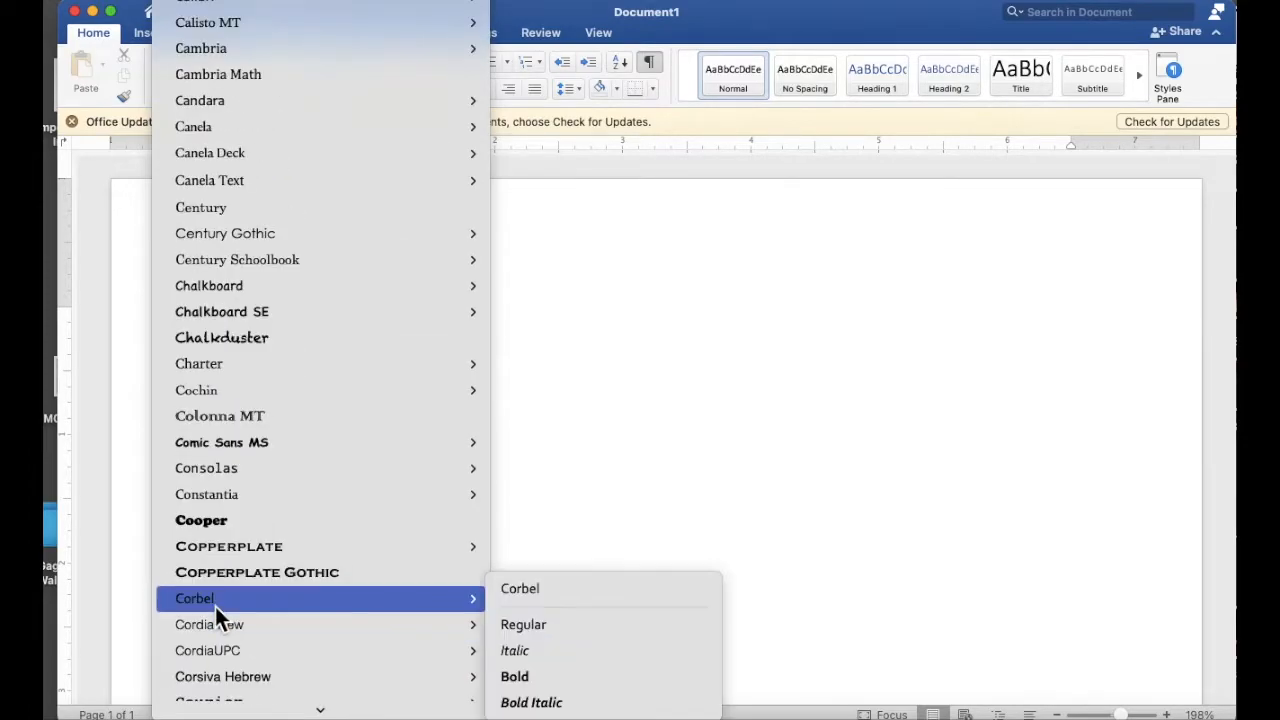
left_click(214, 563)
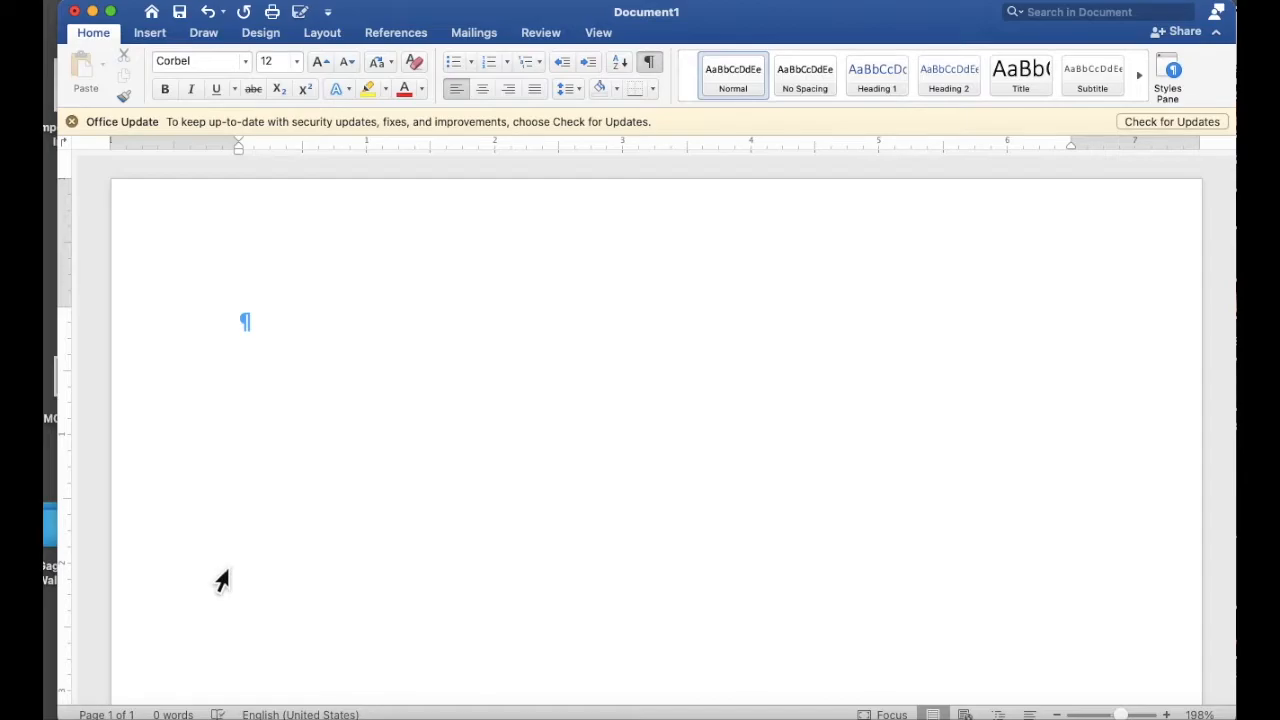
Step: Enter the centred title "Workshop Schedule" and add two new lines below it
left_click(482, 89)
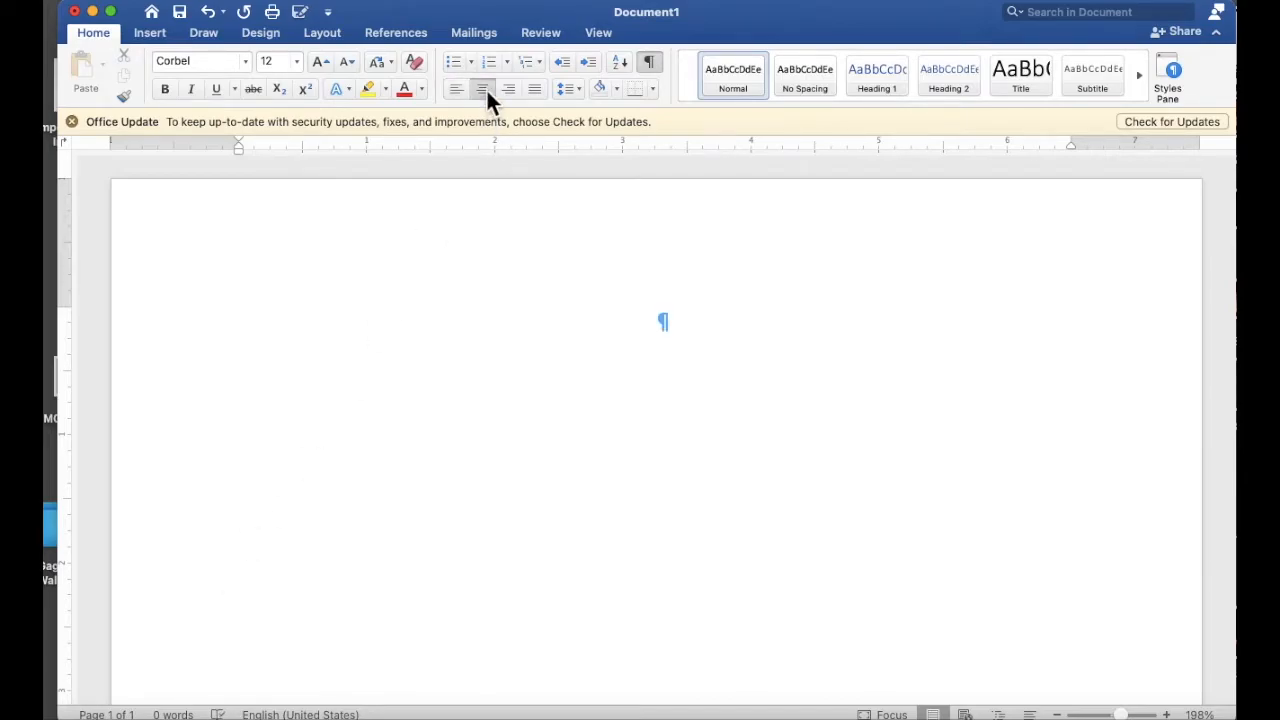
type("Workshop ")
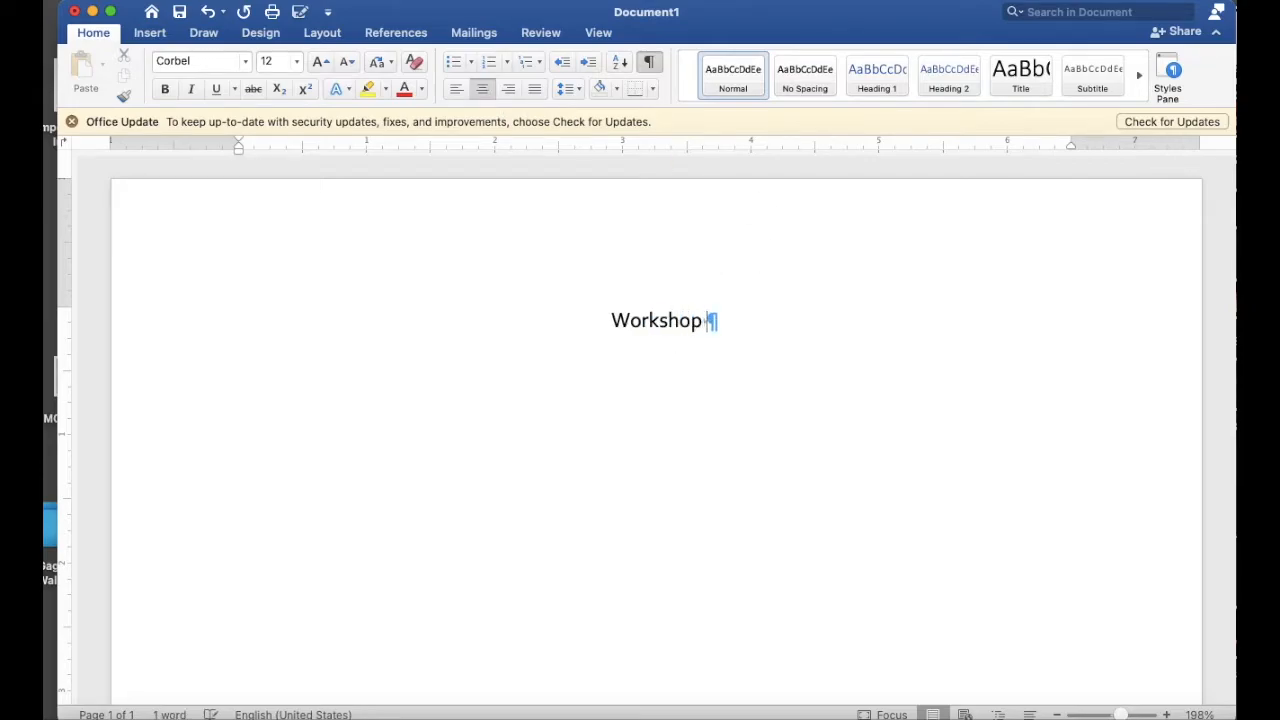
type("Schedule")
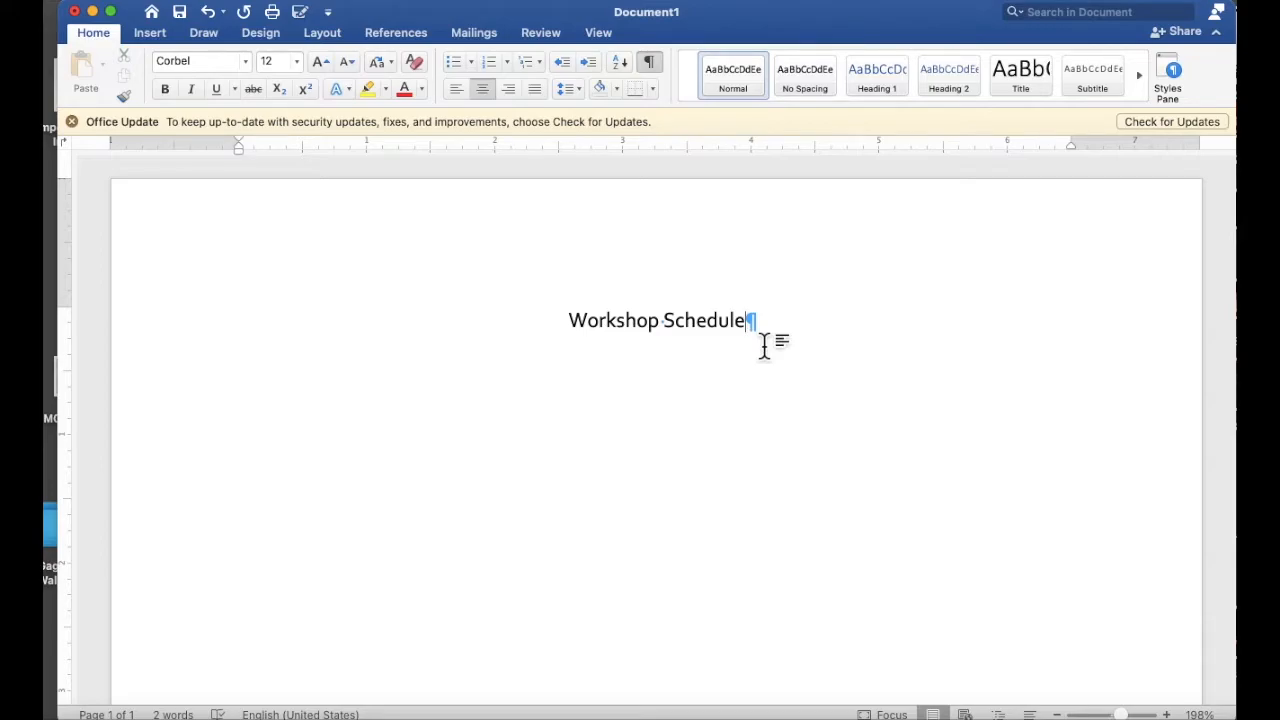
key("Return")
key("Return")
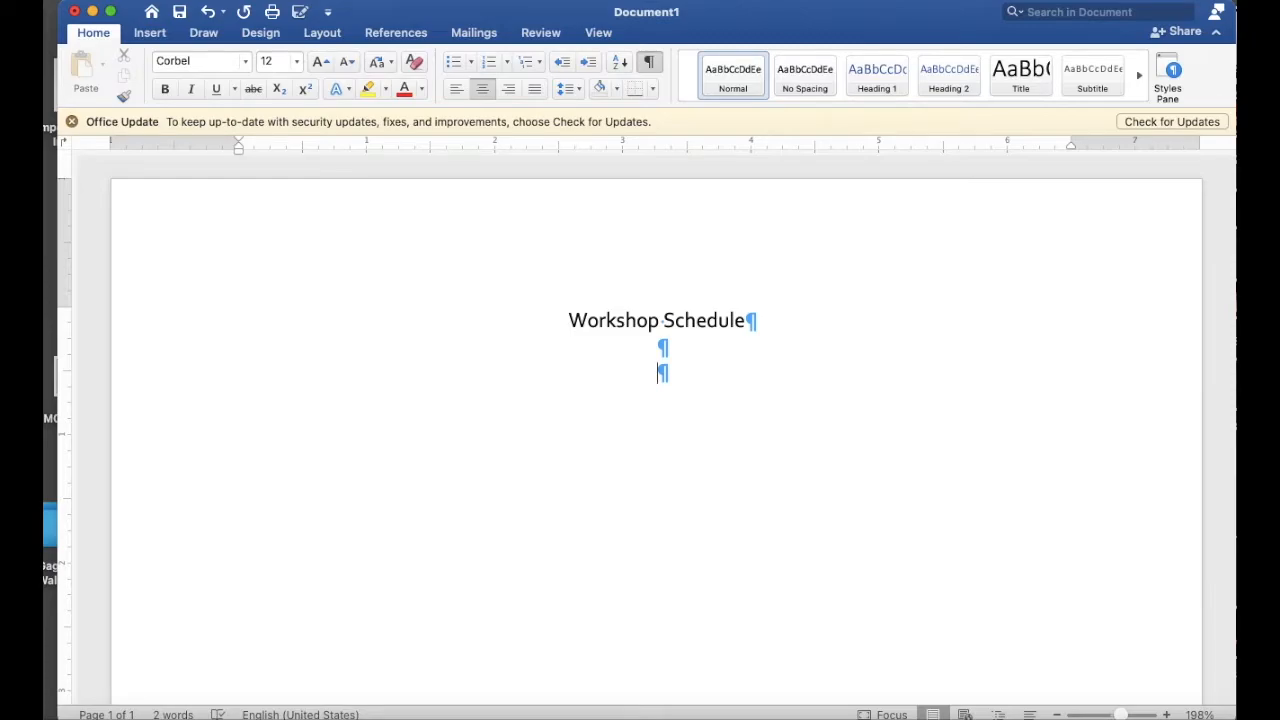
Step: Left-align the new line and set left tabs at 2 and 4 inches, a center tab near 3.1 inches and a right tab at 6.5 inches
left_click(457, 89)
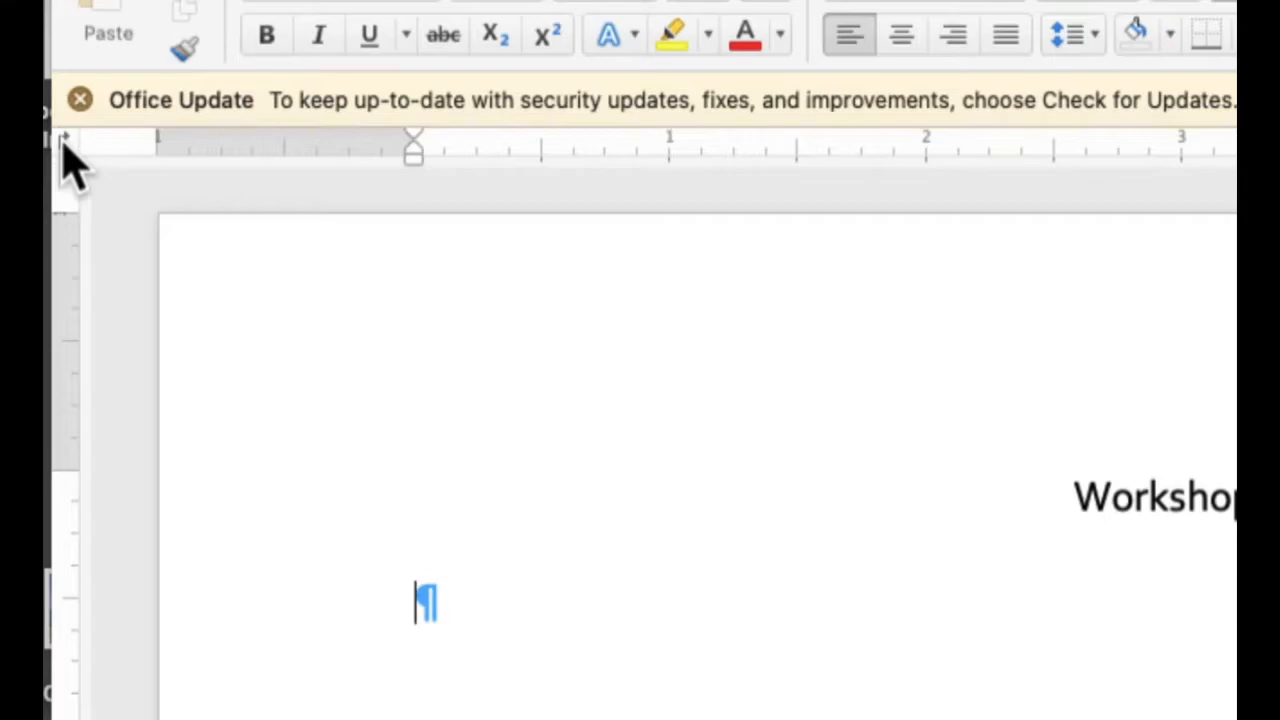
left_click(927, 155)
left_click(66, 145)
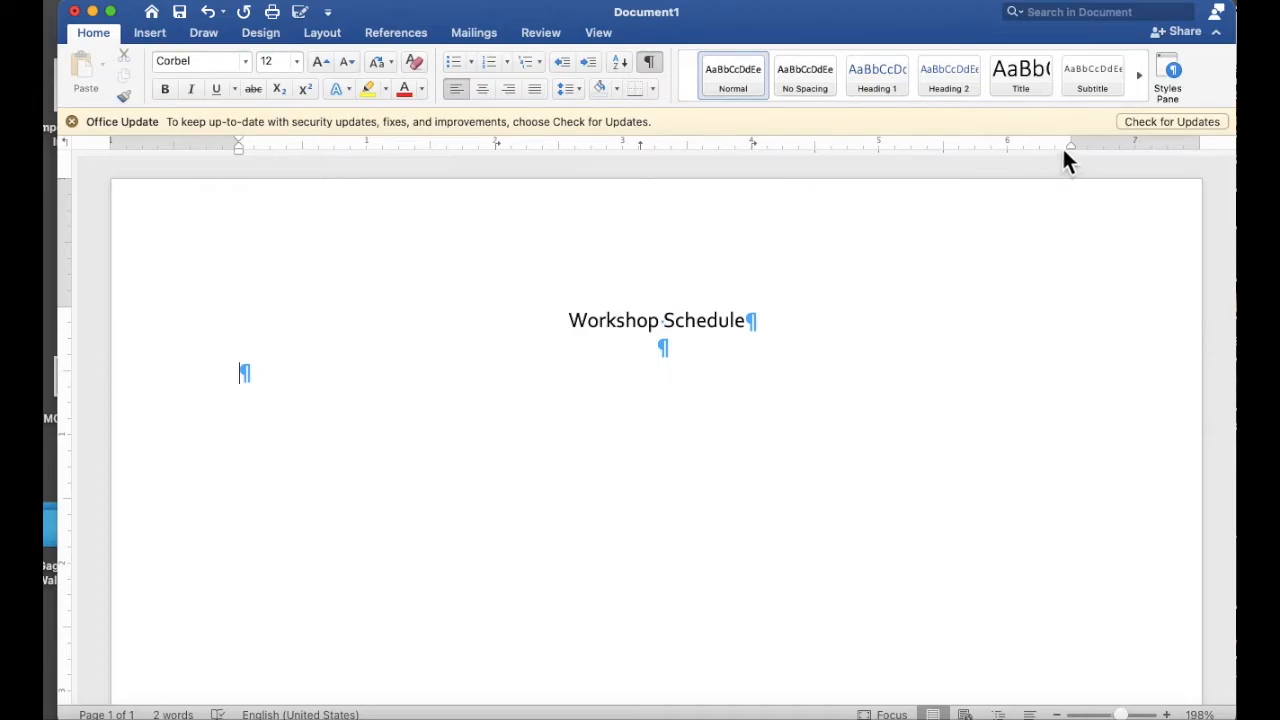
left_click_drag(1066, 145, 1074, 145)
Step: Enter the tab-separated header row Class, Date, Cost, Start Time, Location and start a new line below it
type("Class")
key("Tab")
type("Date")
key("Tab")
type("Cost")
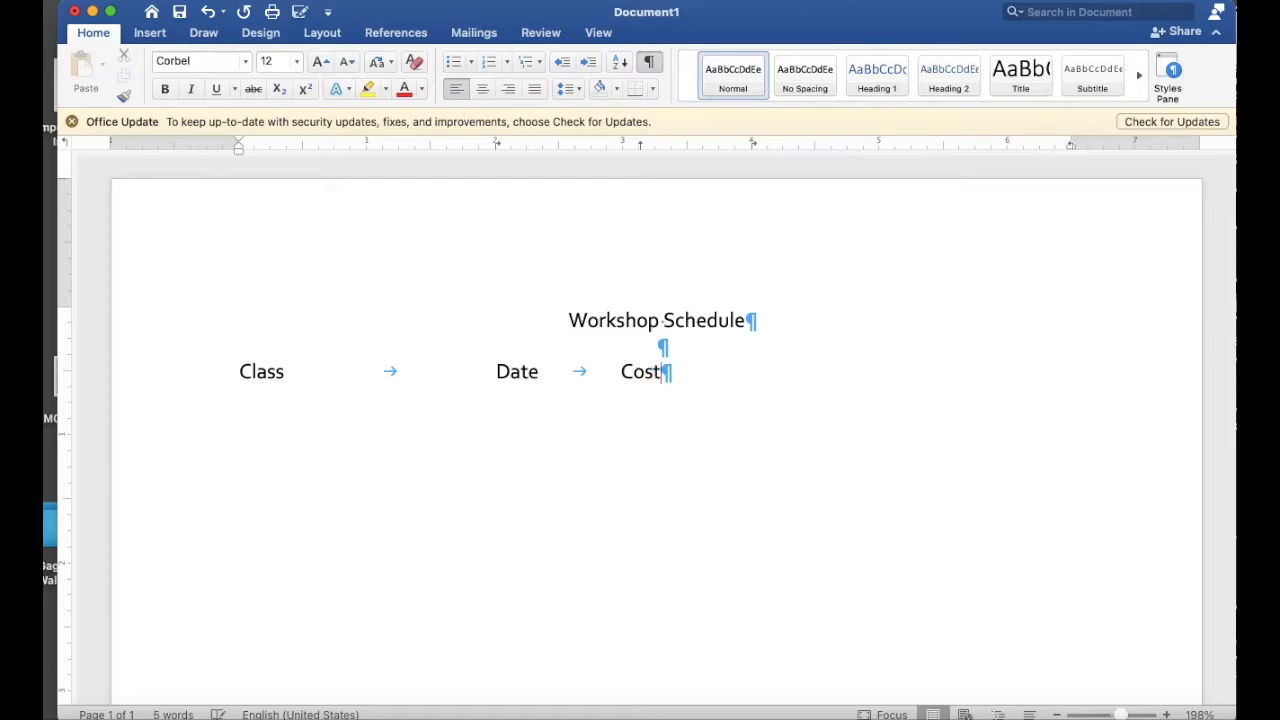
key("Tab")
type("Start Time")
key("Tab")
type("Location")
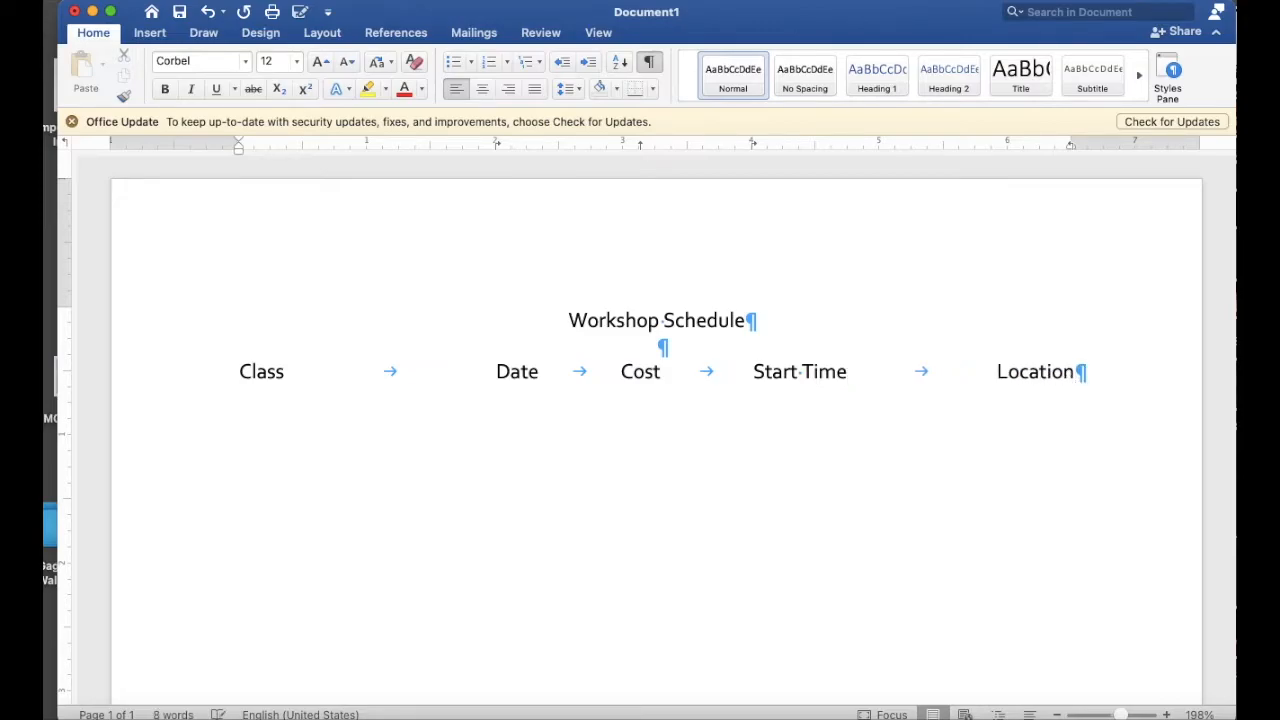
key("Return")
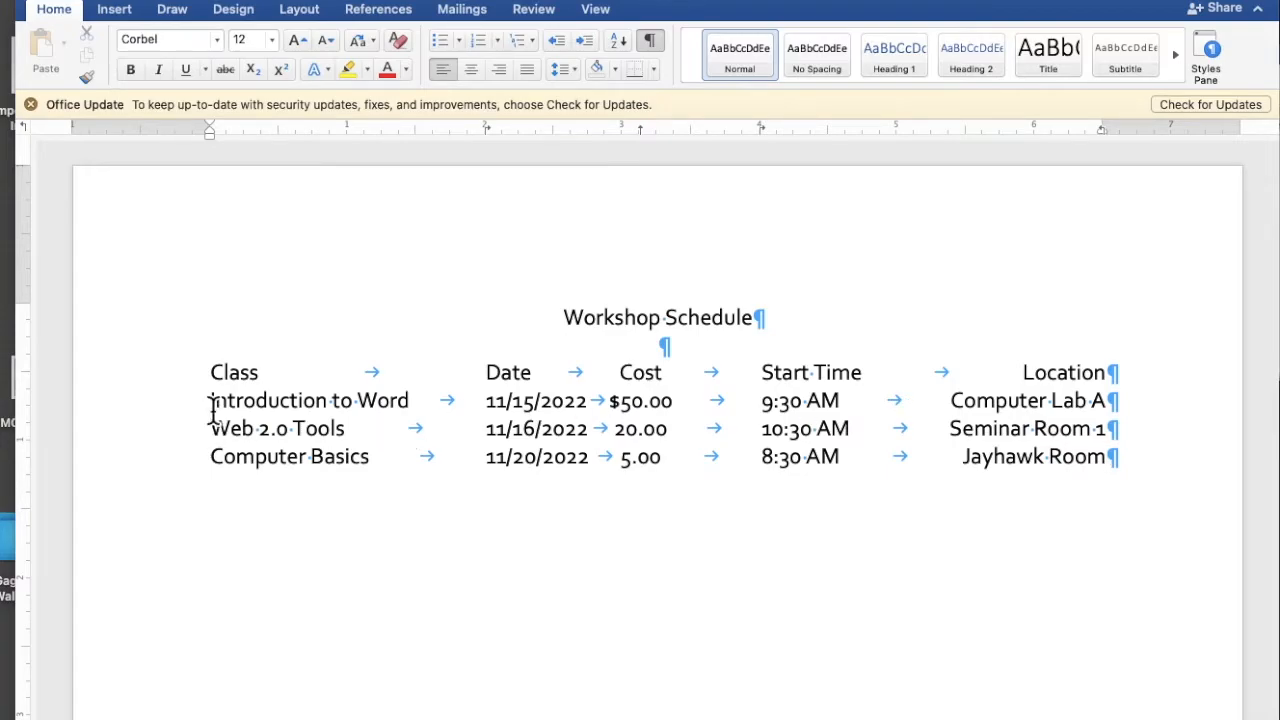
Step: For the three class rows, replace the date column's left tab with a center tab at about 2.2 inches
left_click_drag(212, 413, 1138, 468)
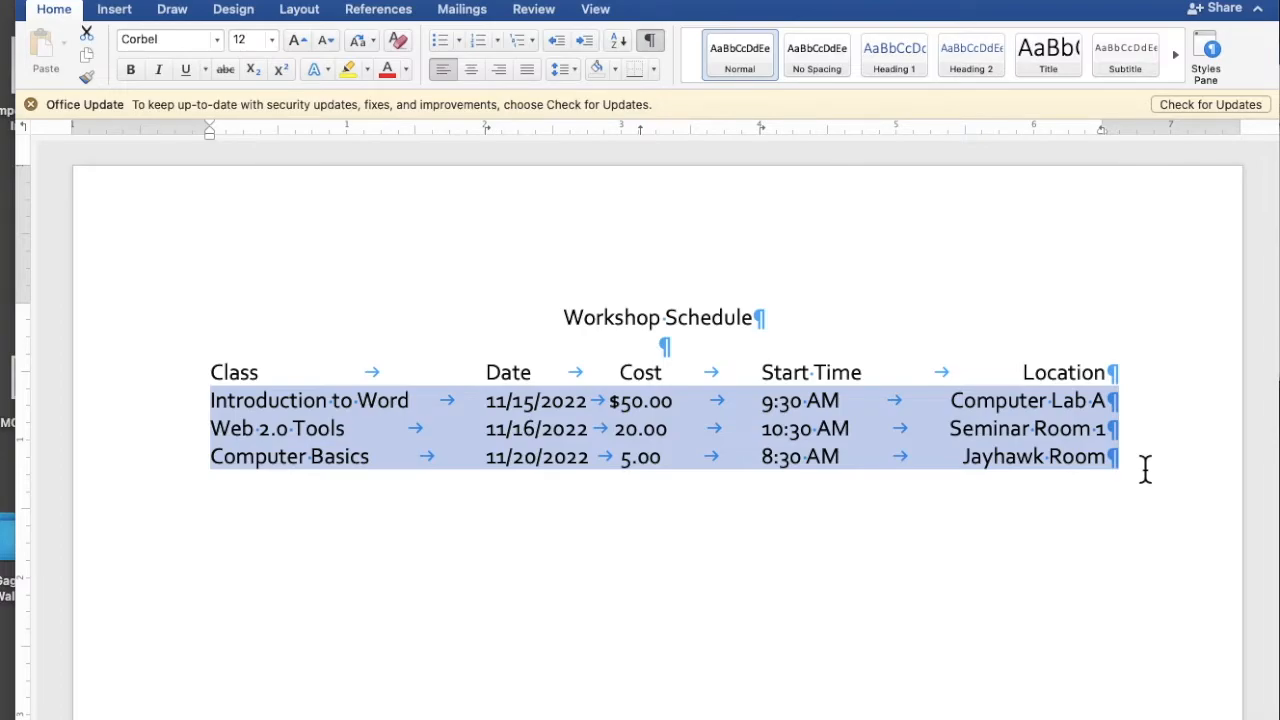
left_click_drag(487, 128, 498, 160)
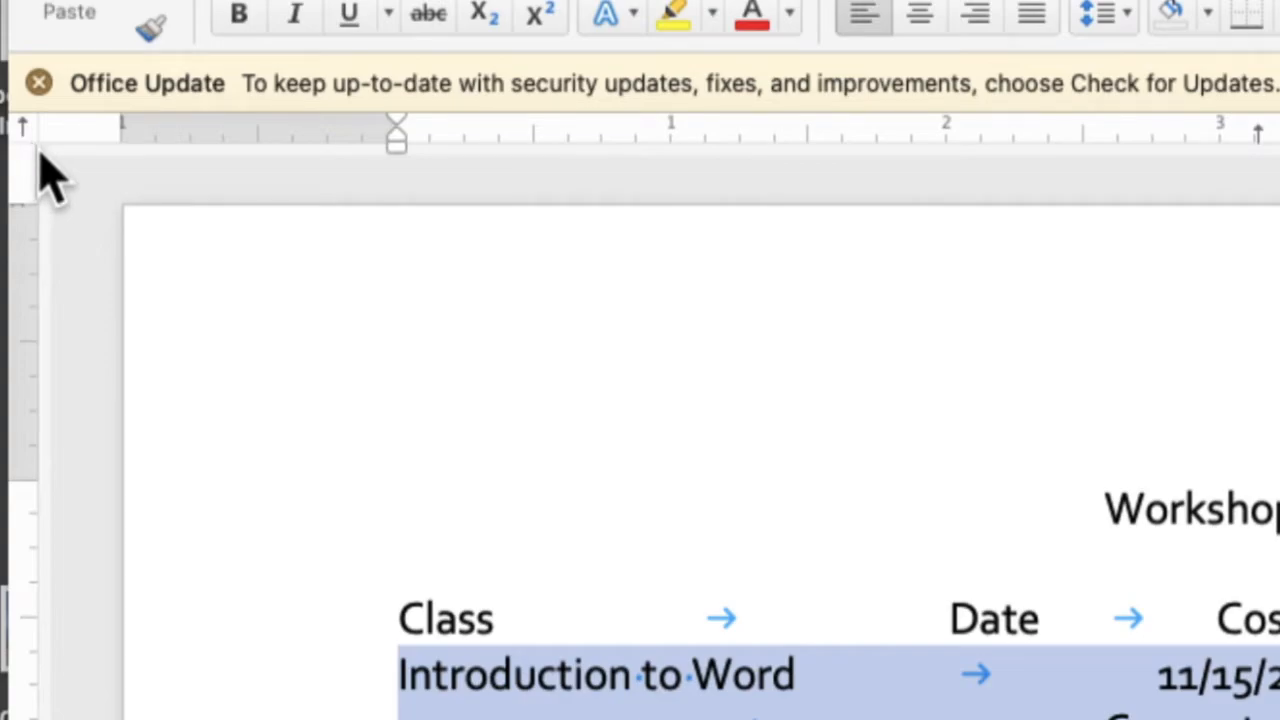
left_click(946, 138)
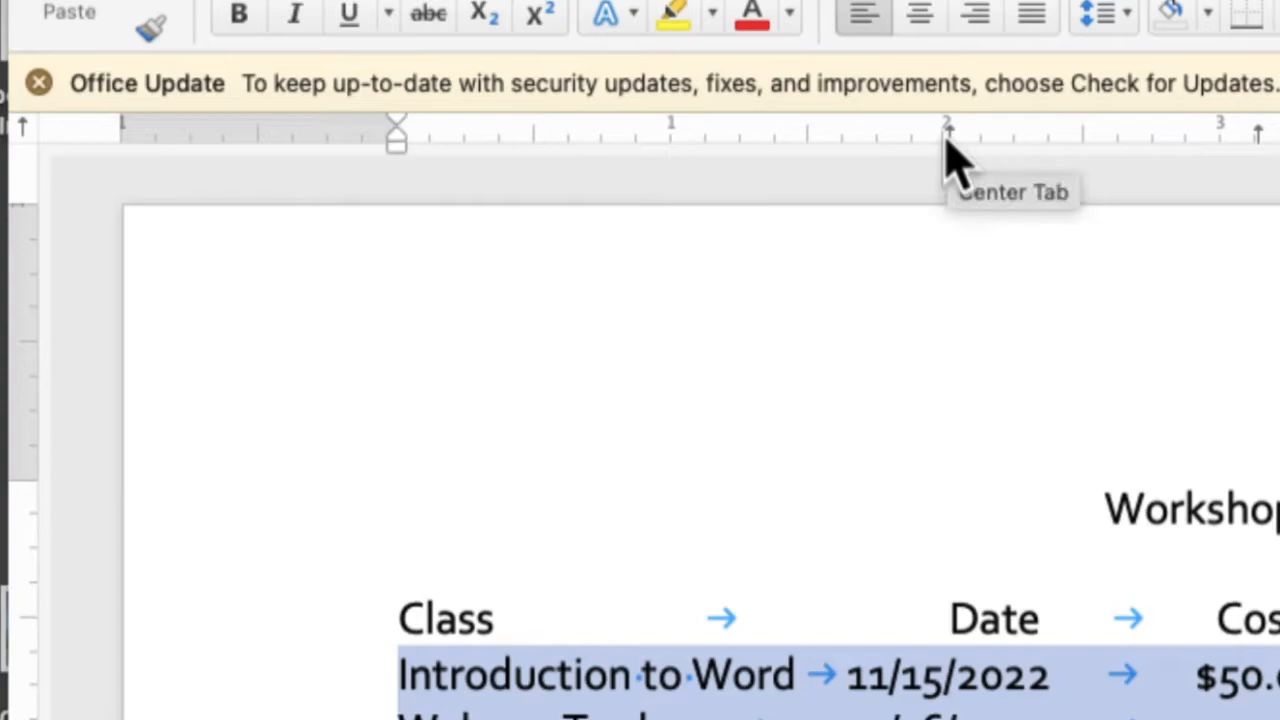
left_click_drag(947, 140, 997, 136)
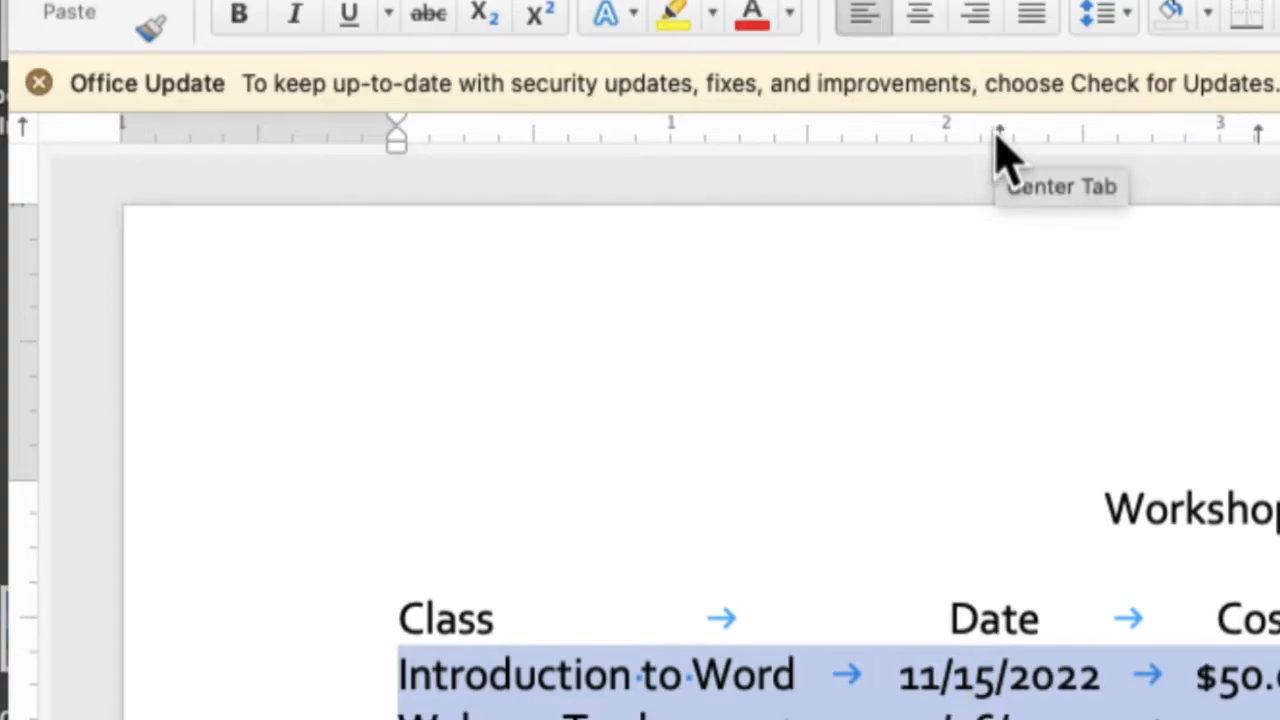
left_click_drag(999, 140, 997, 143)
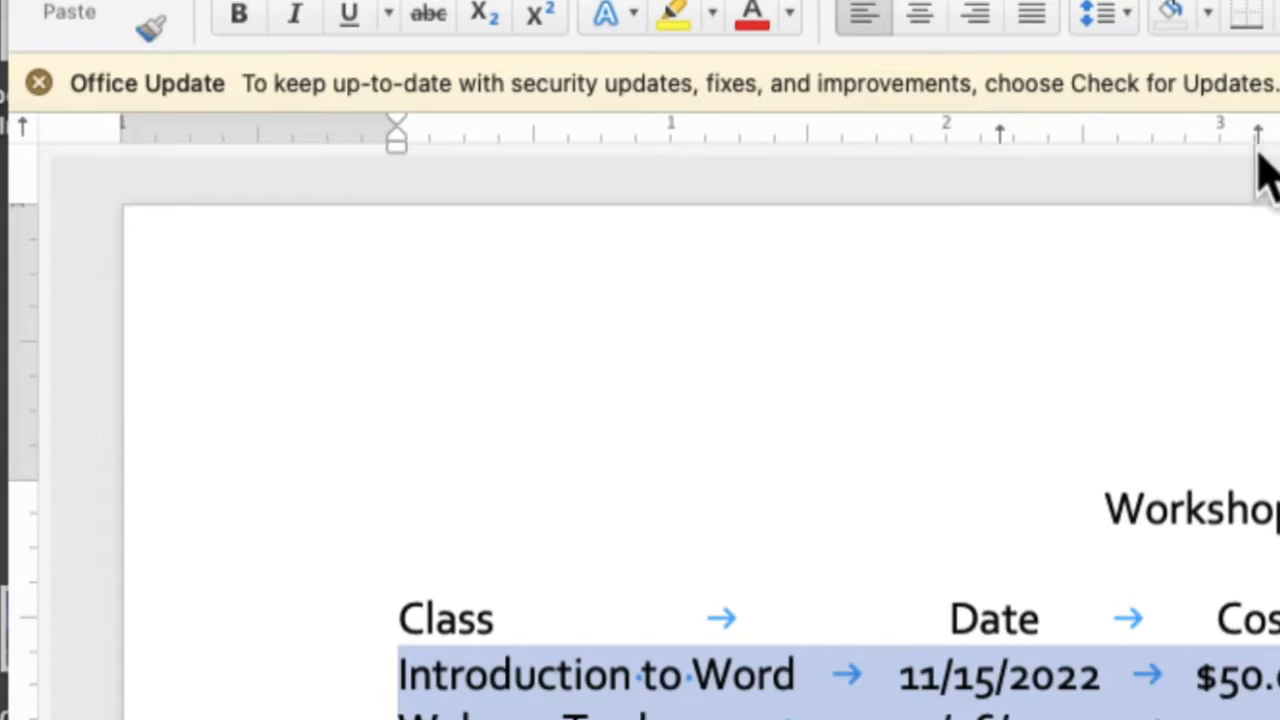
Step: Replace the cost column's center tab in the class rows with a decimal tab at about 3.1 inches
scroll(1193, 545, "down", 5)
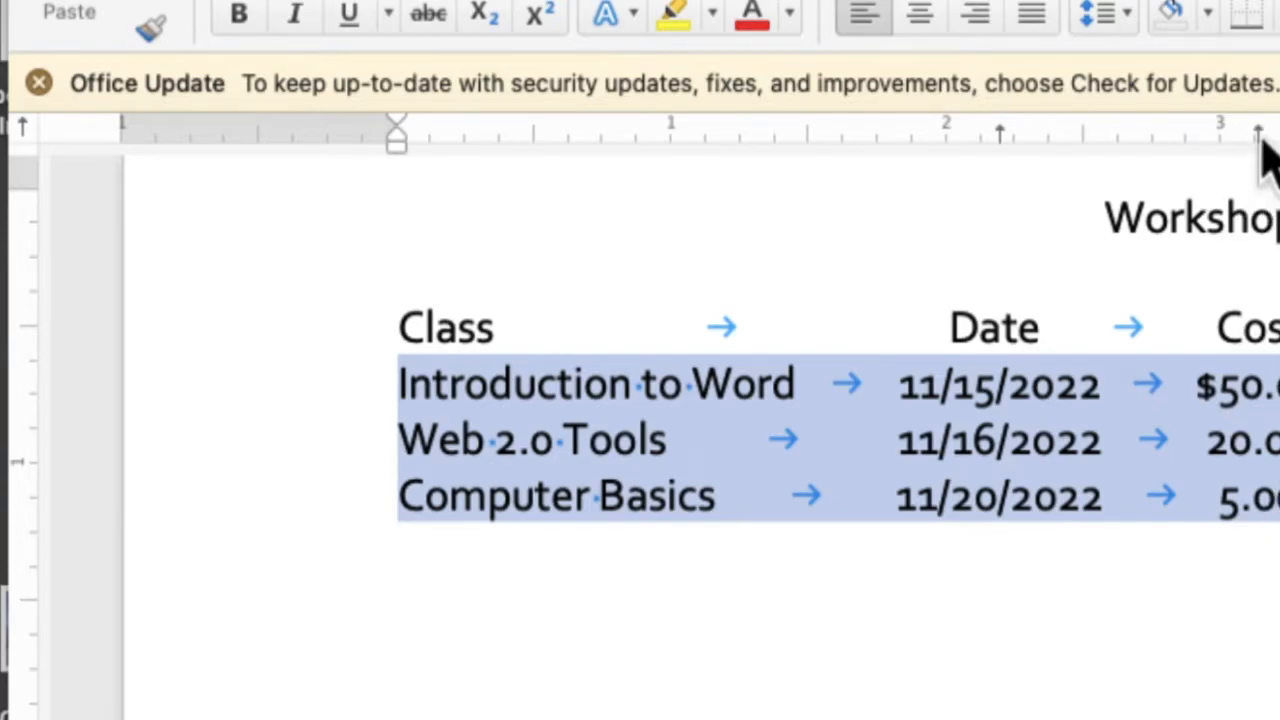
left_click_drag(1258, 130, 1265, 200)
left_click(23, 128)
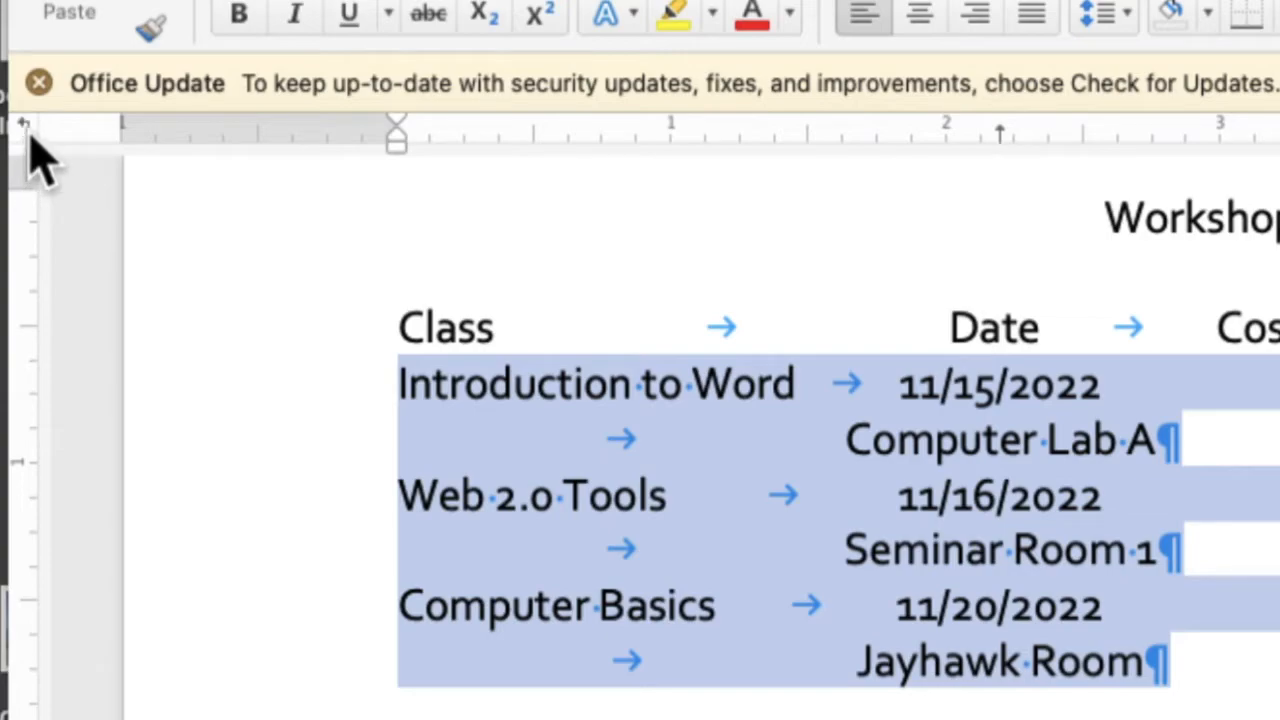
left_click(22, 128)
left_click(1257, 132)
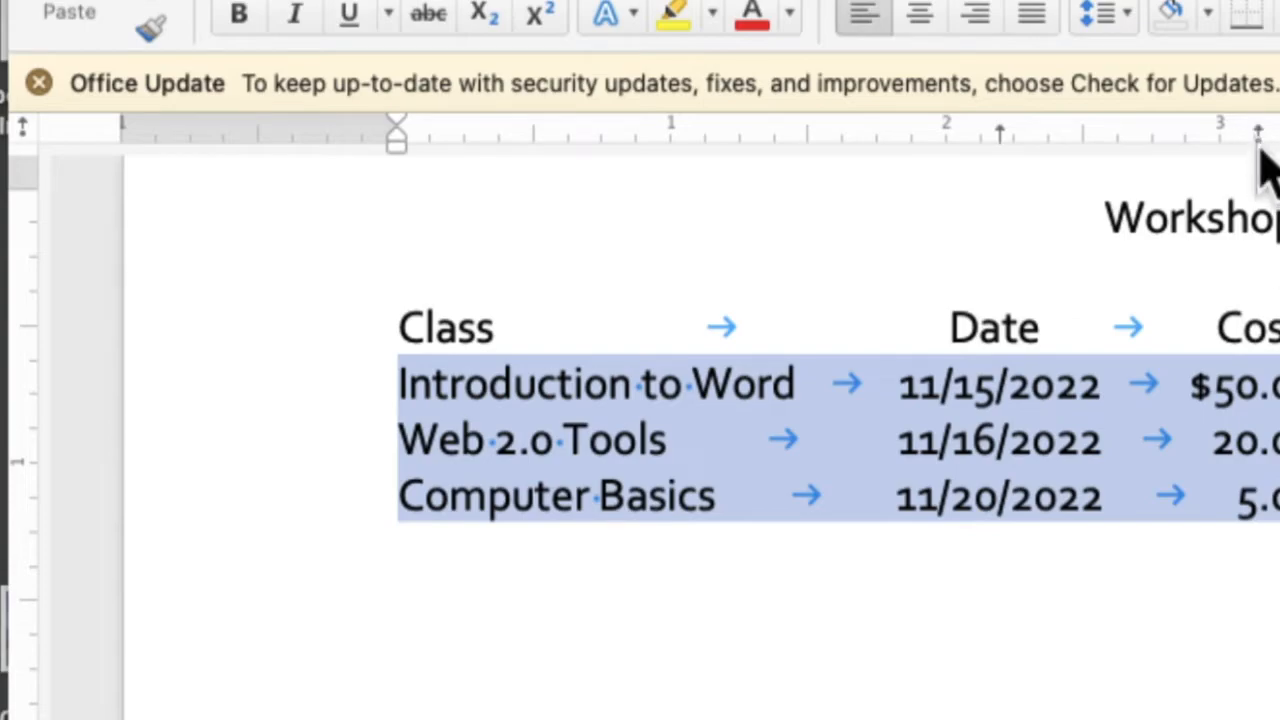
left_click_drag(1257, 132, 1266, 140)
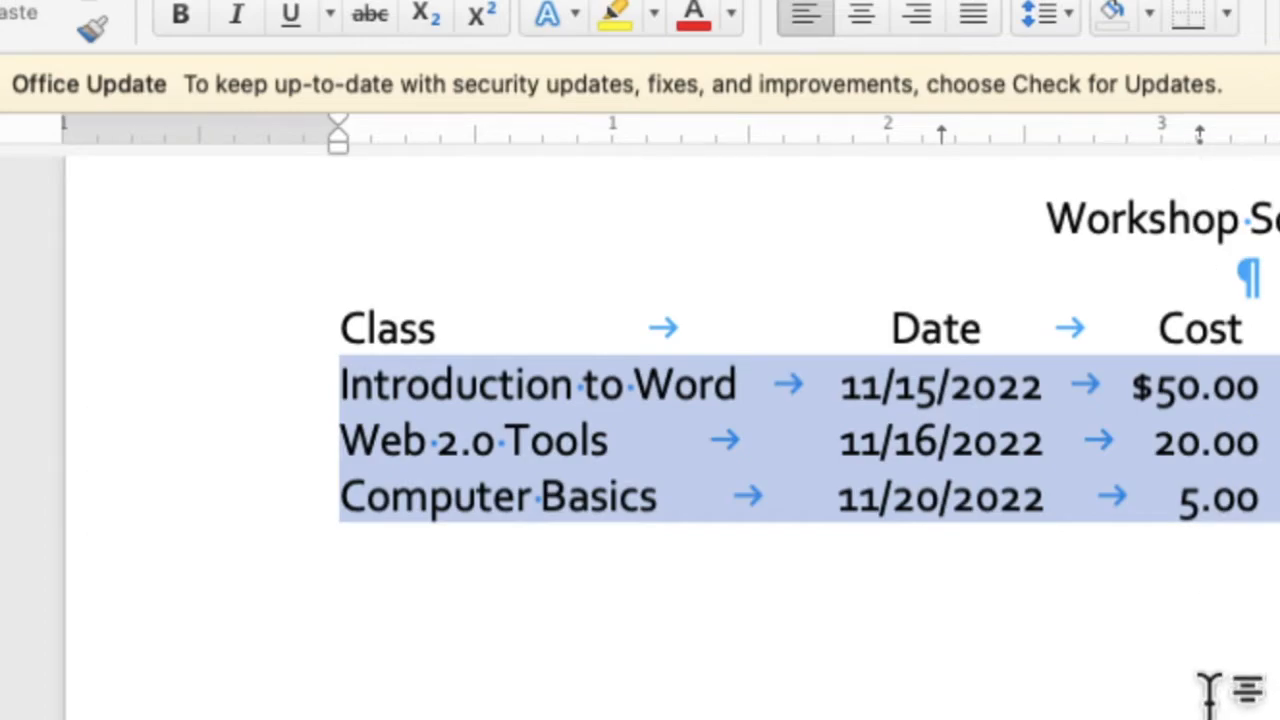
Step: Replace the start time column's left tab in the class rows with a decimal tab at about 4.2 inches
scroll(1212, 688, "down", 2)
scroll(1229, 529, "up", 2)
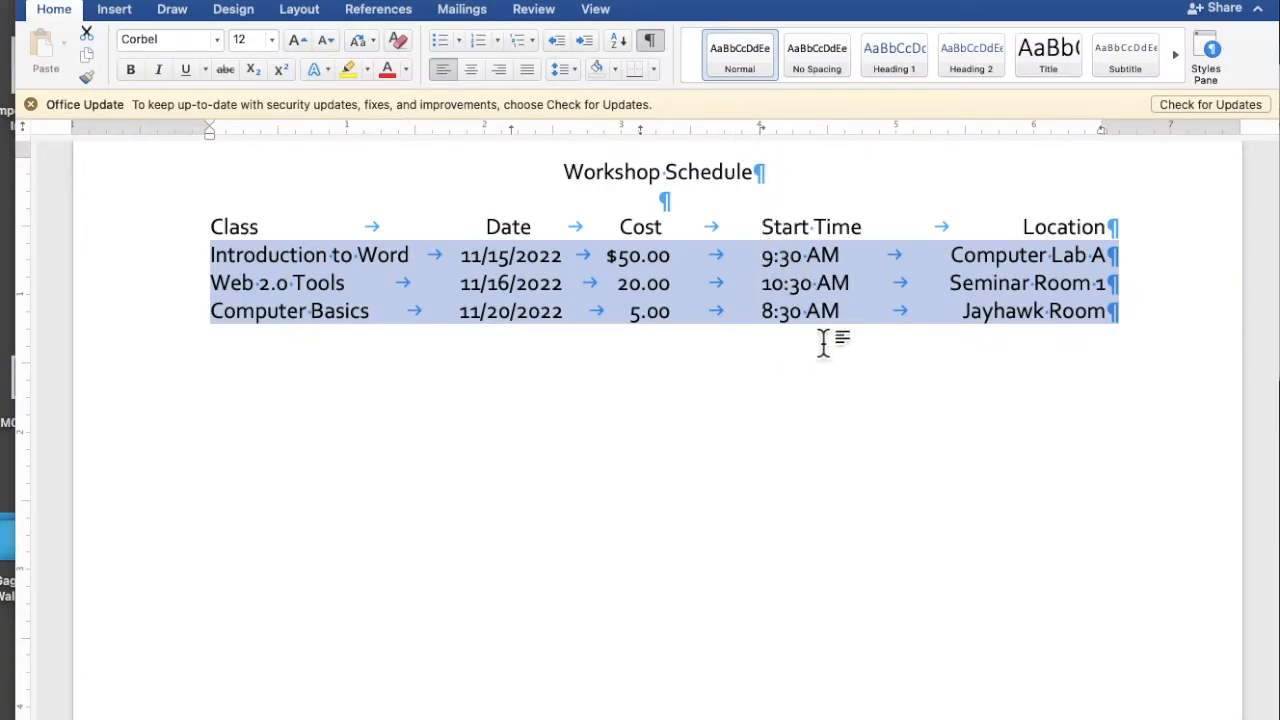
left_click_drag(762, 129, 766, 160)
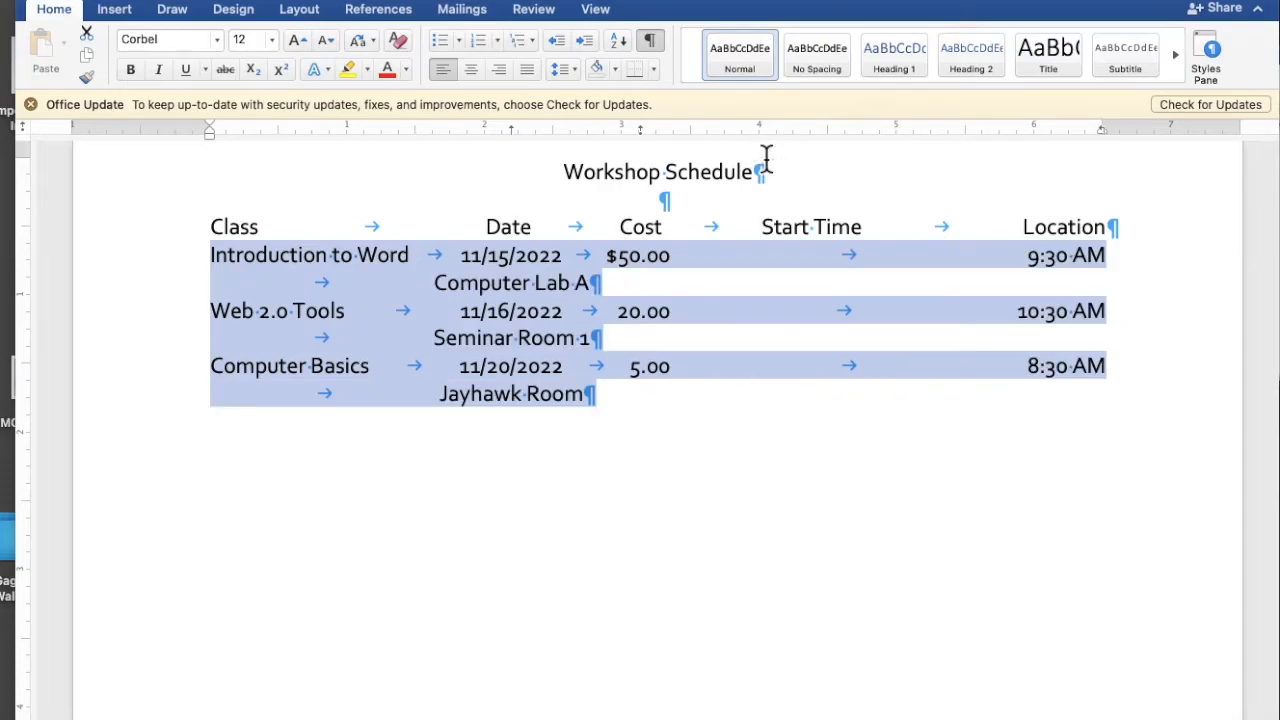
left_click(811, 131)
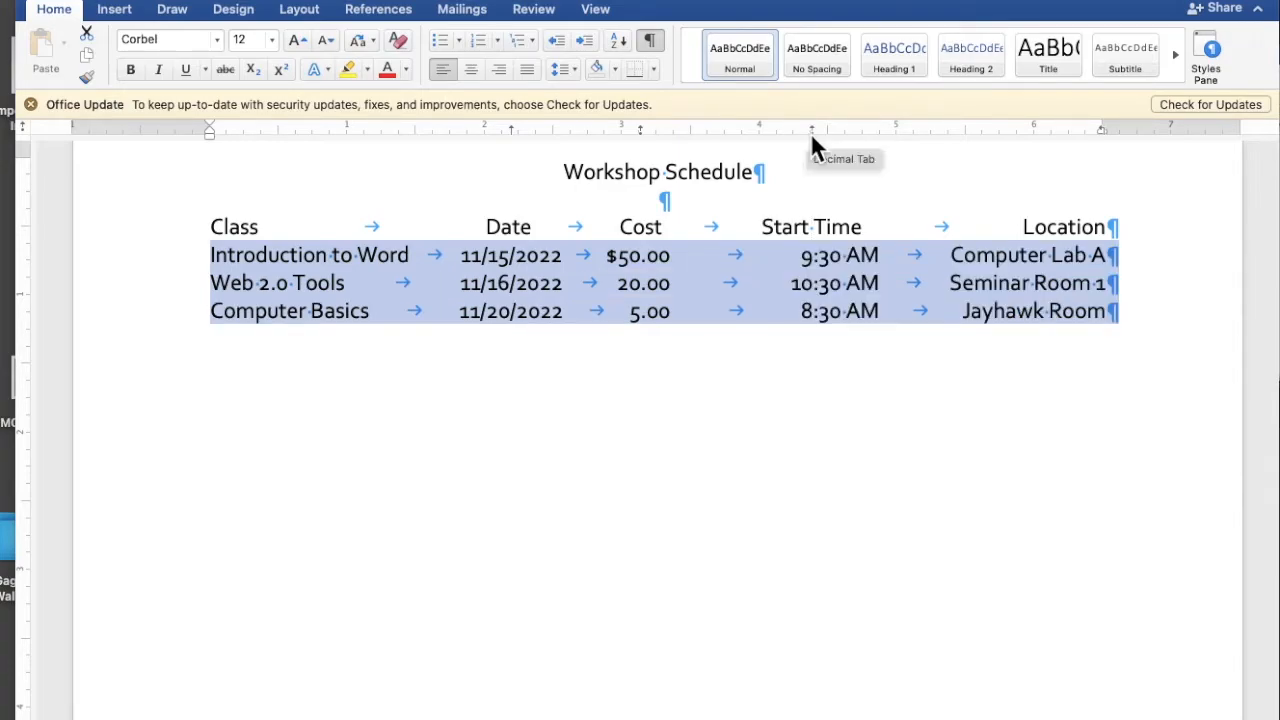
left_click_drag(814, 132, 792, 132)
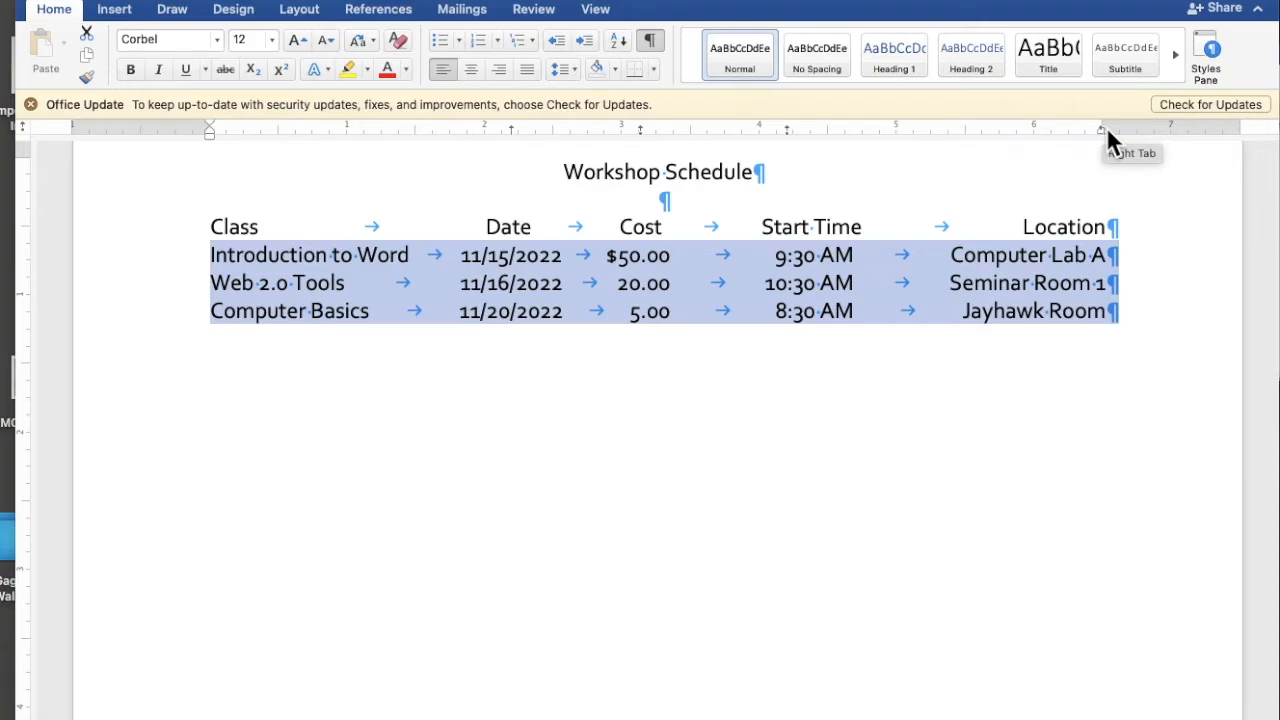
left_click(933, 346)
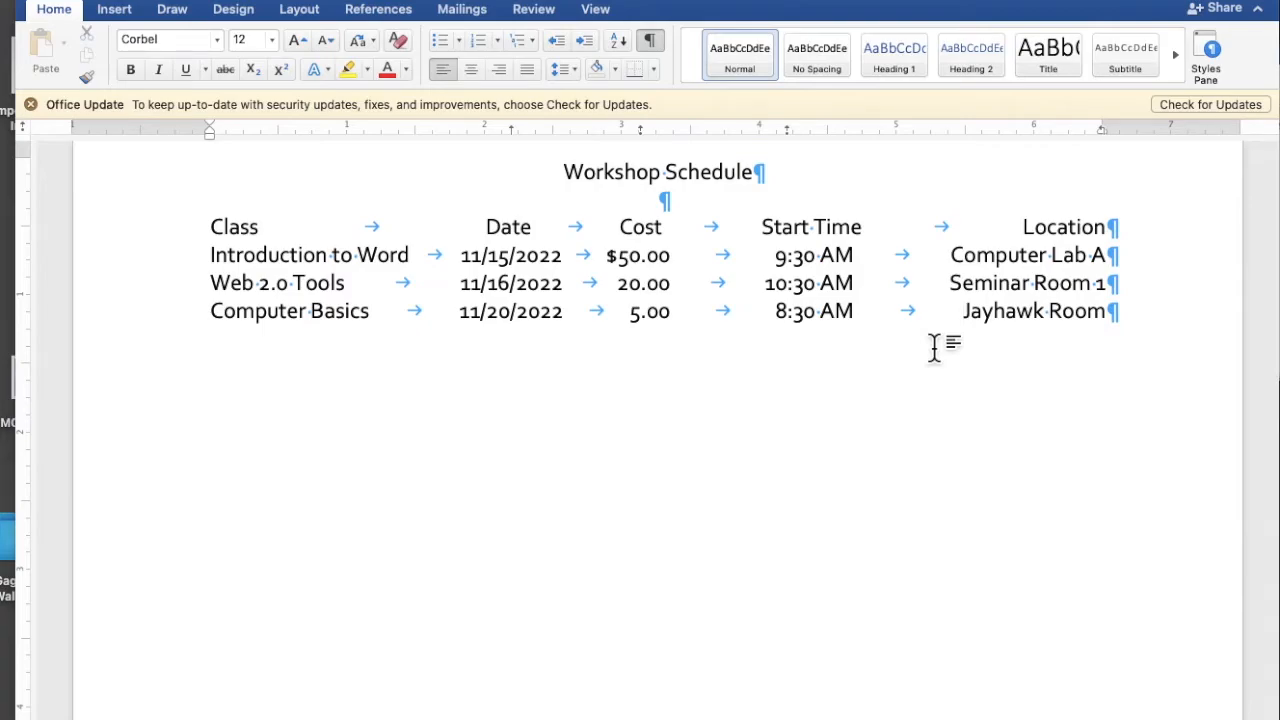
Step: Make the header row from Class to Location bold and underlined, keeping its font size at 12
scroll(933, 346, "up", 3)
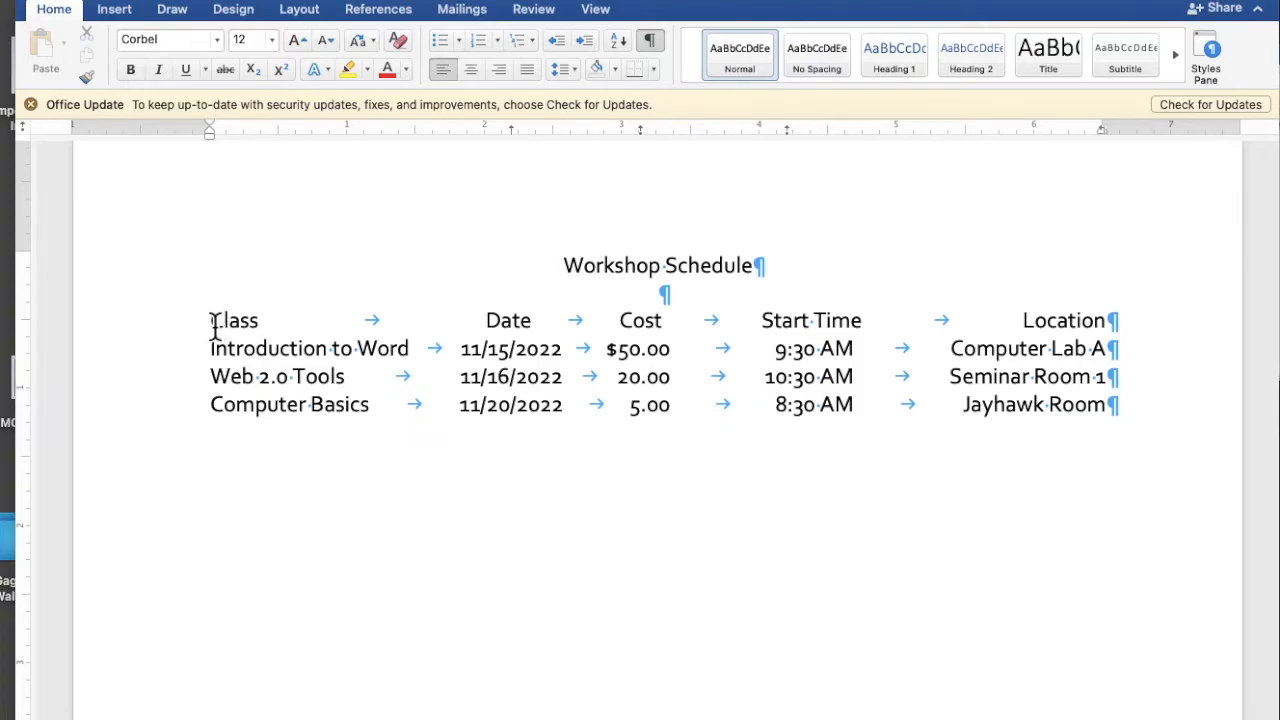
left_click_drag(214, 323, 1108, 333)
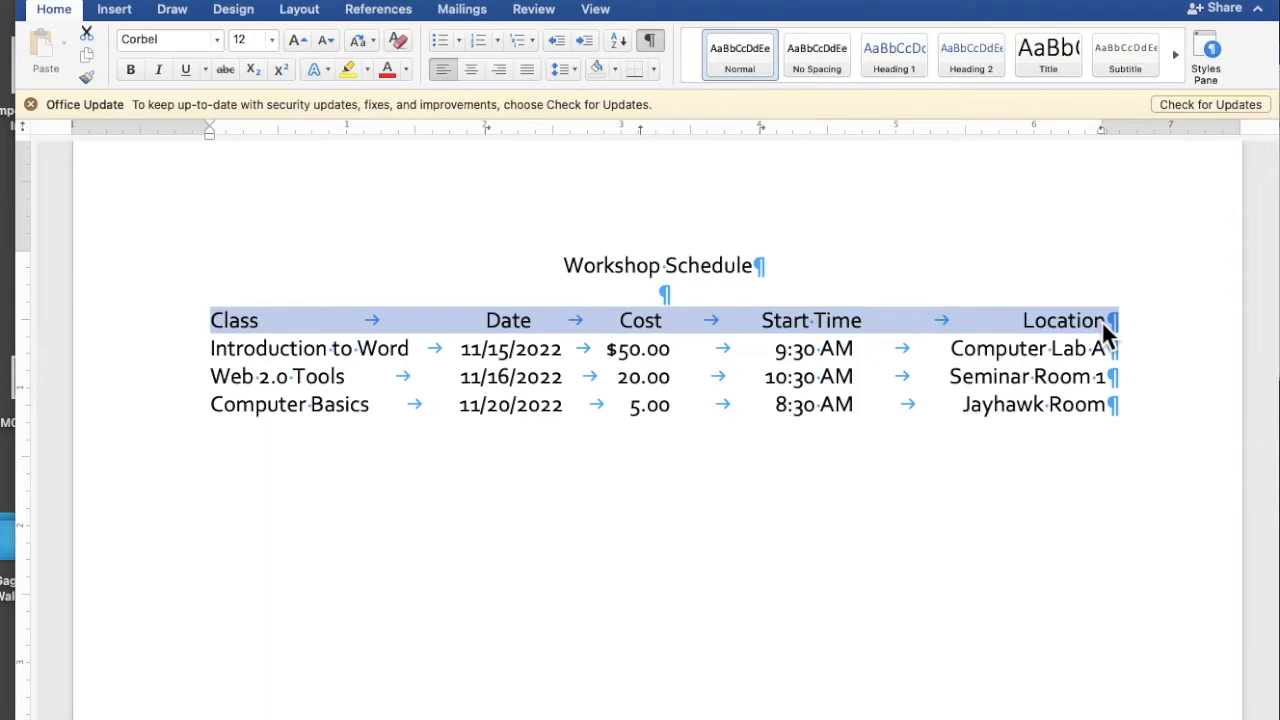
left_click(131, 70)
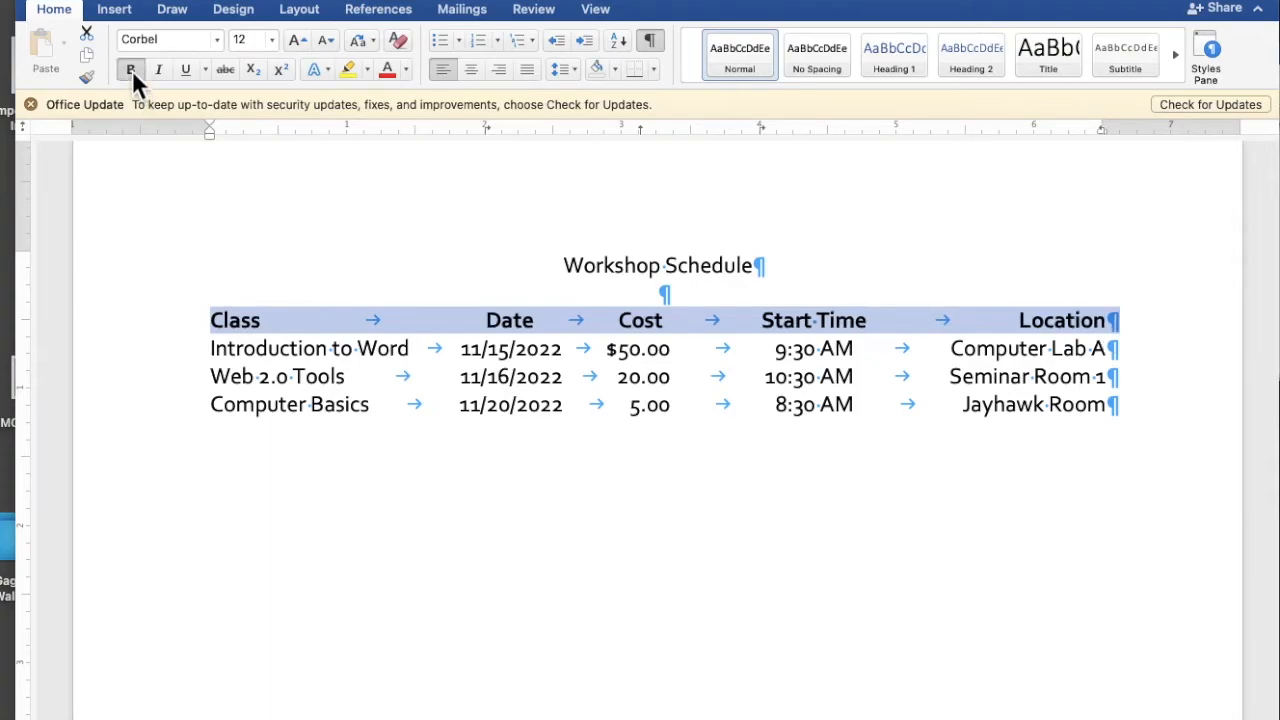
left_click(186, 70)
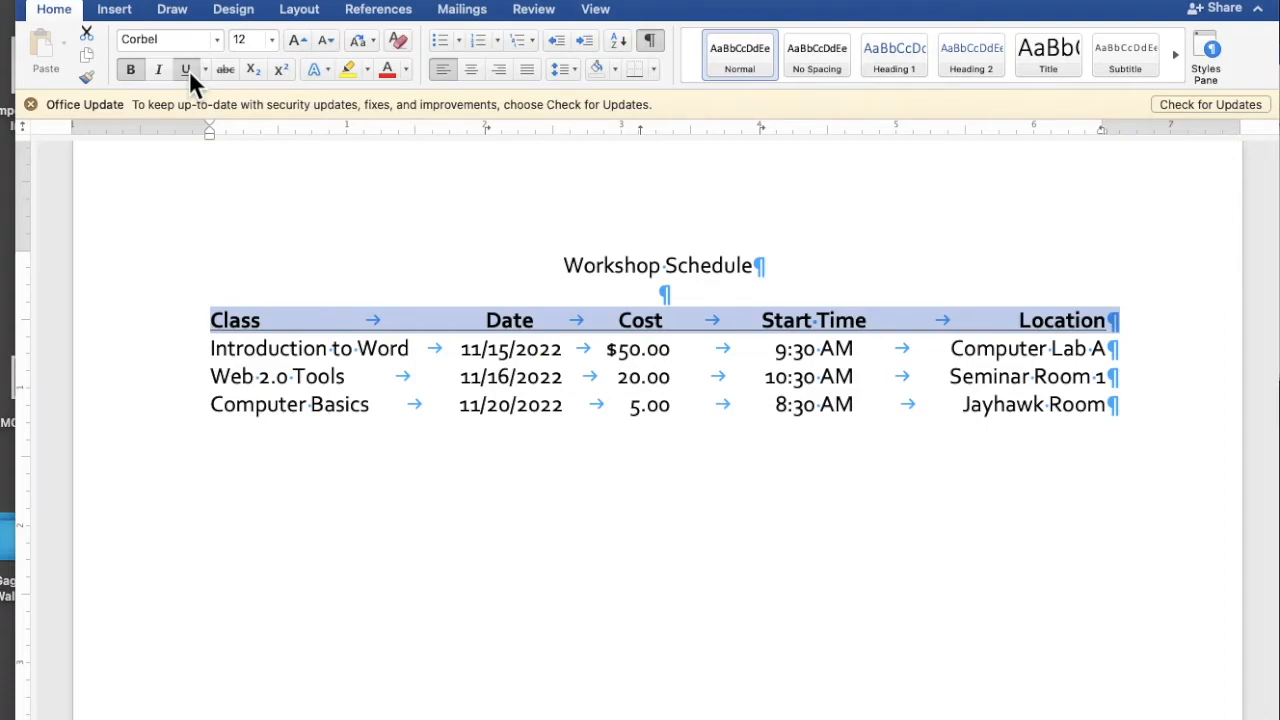
left_click(296, 41)
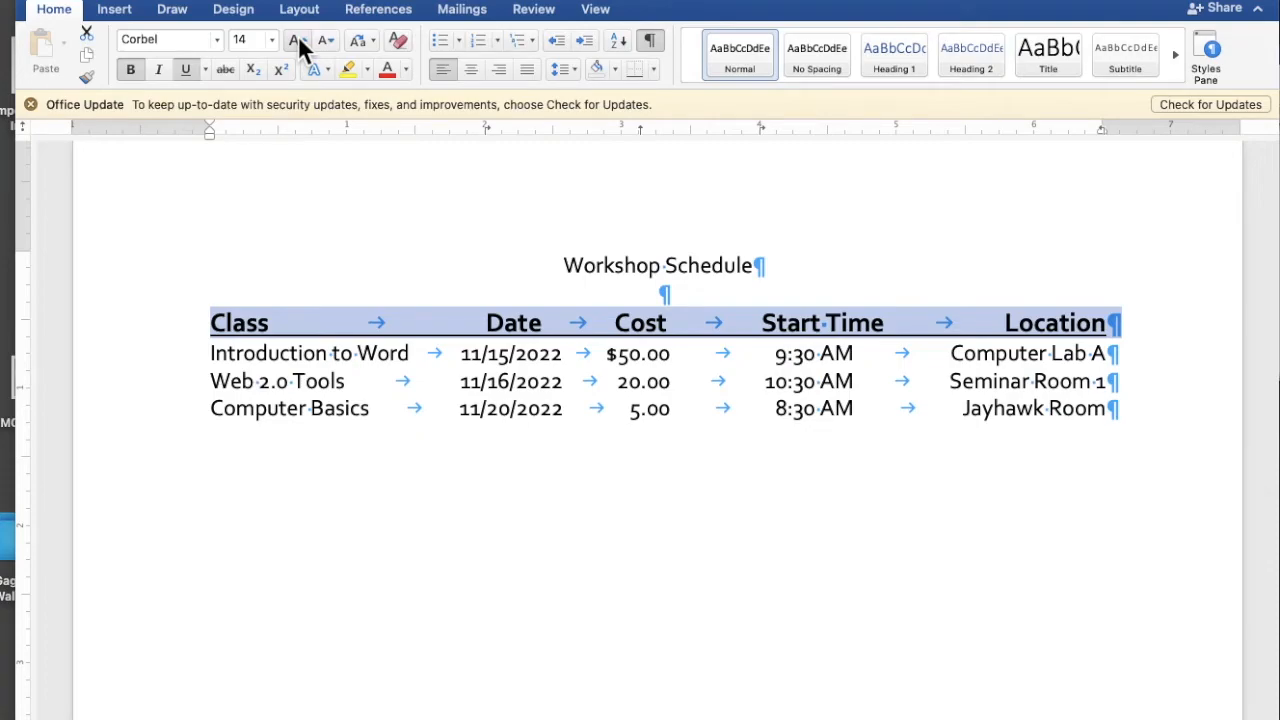
left_click(330, 44)
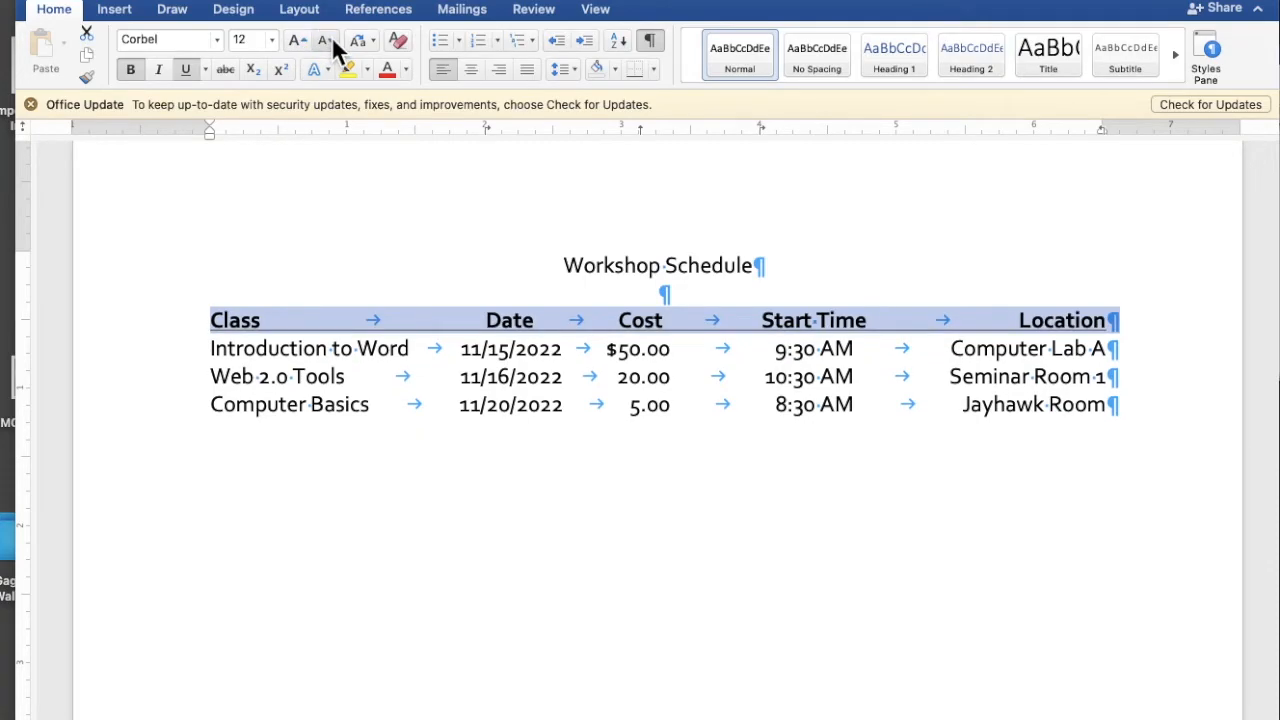
Step: Apply the white-filled text effect with a blue outline and shadow to the Workshop Schedule title
double_click(657, 275)
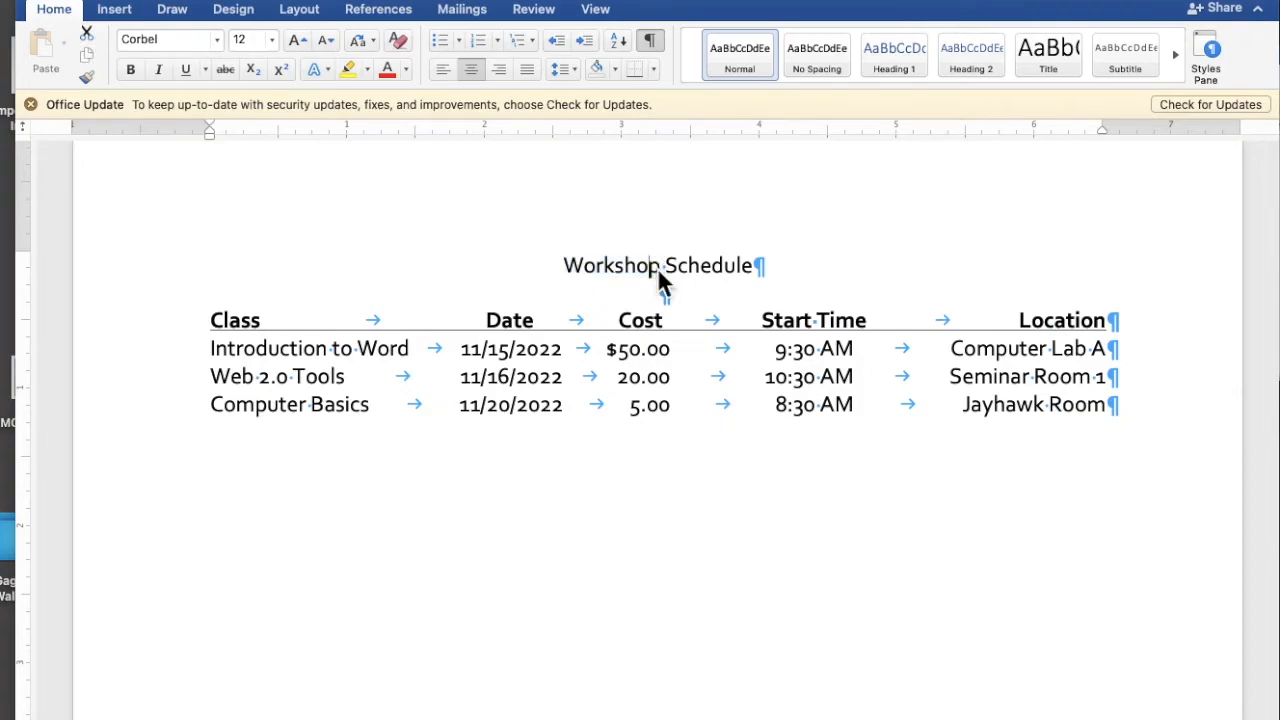
triple_click(657, 272)
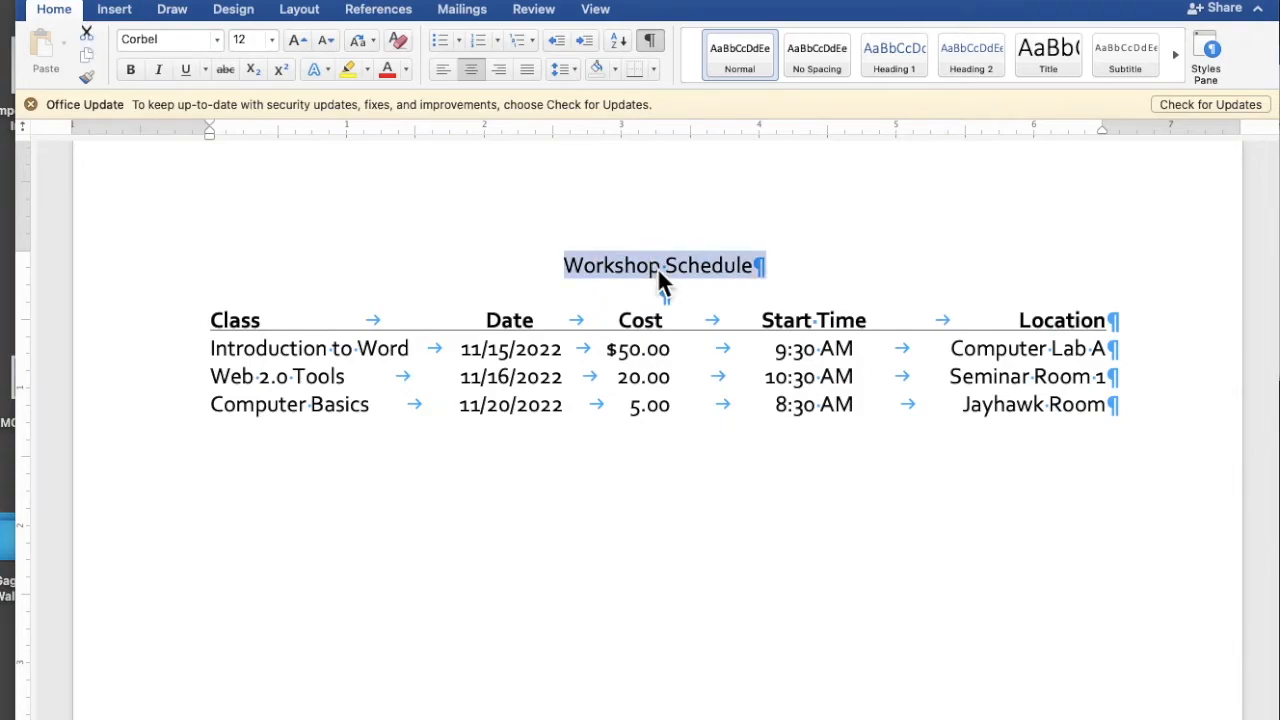
left_click(321, 72)
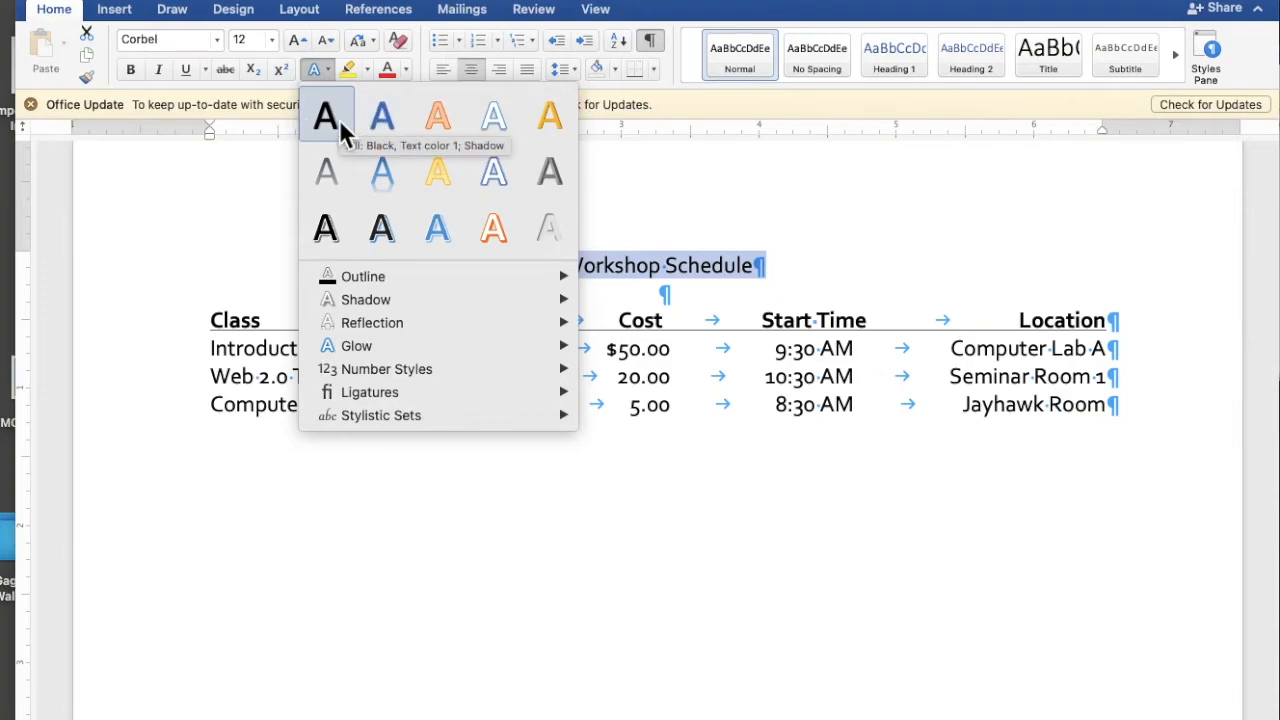
left_click(493, 125)
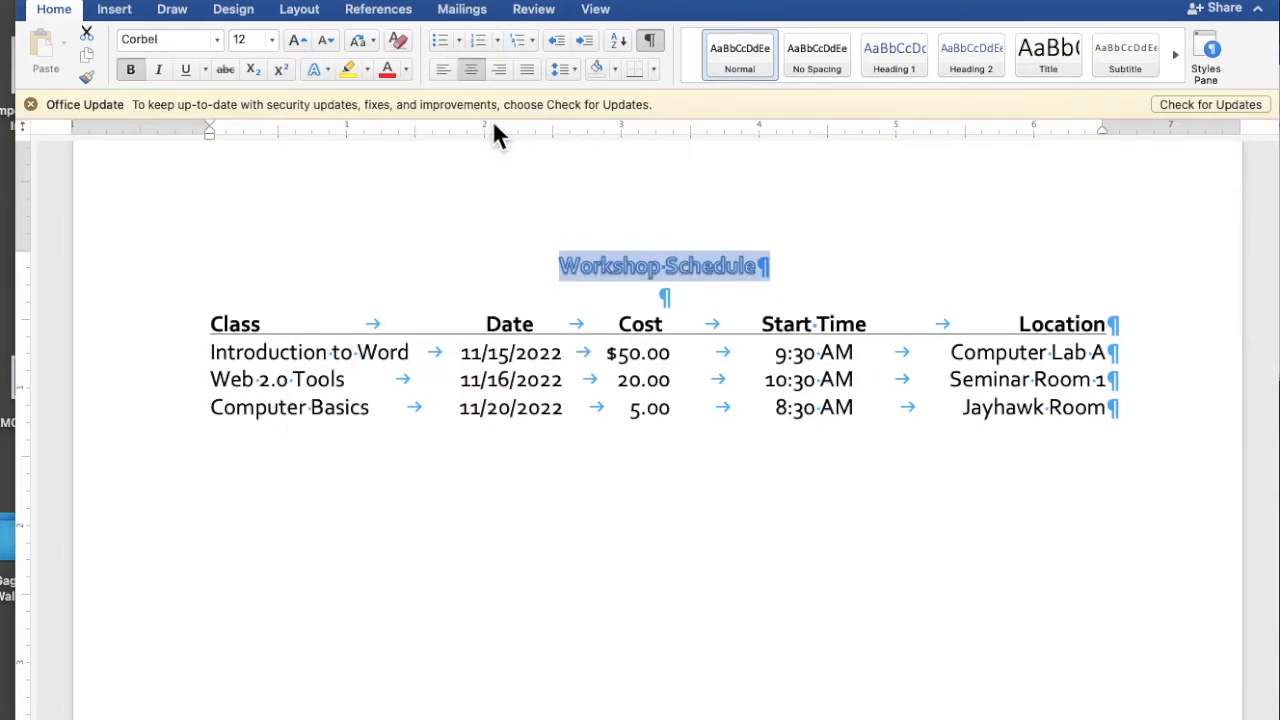
Step: Increase the Workshop Schedule title's font size to 18 and change its font to Cooper
left_click(297, 40)
left_click(296, 39)
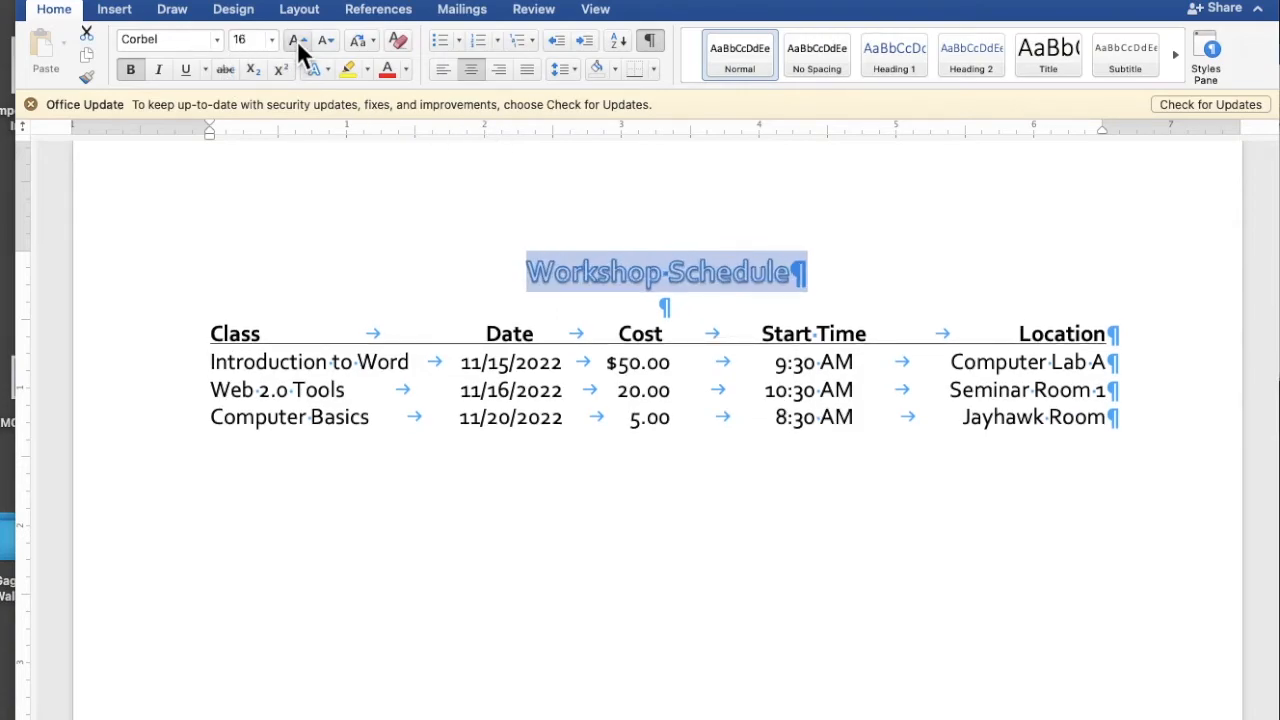
left_click(297, 40)
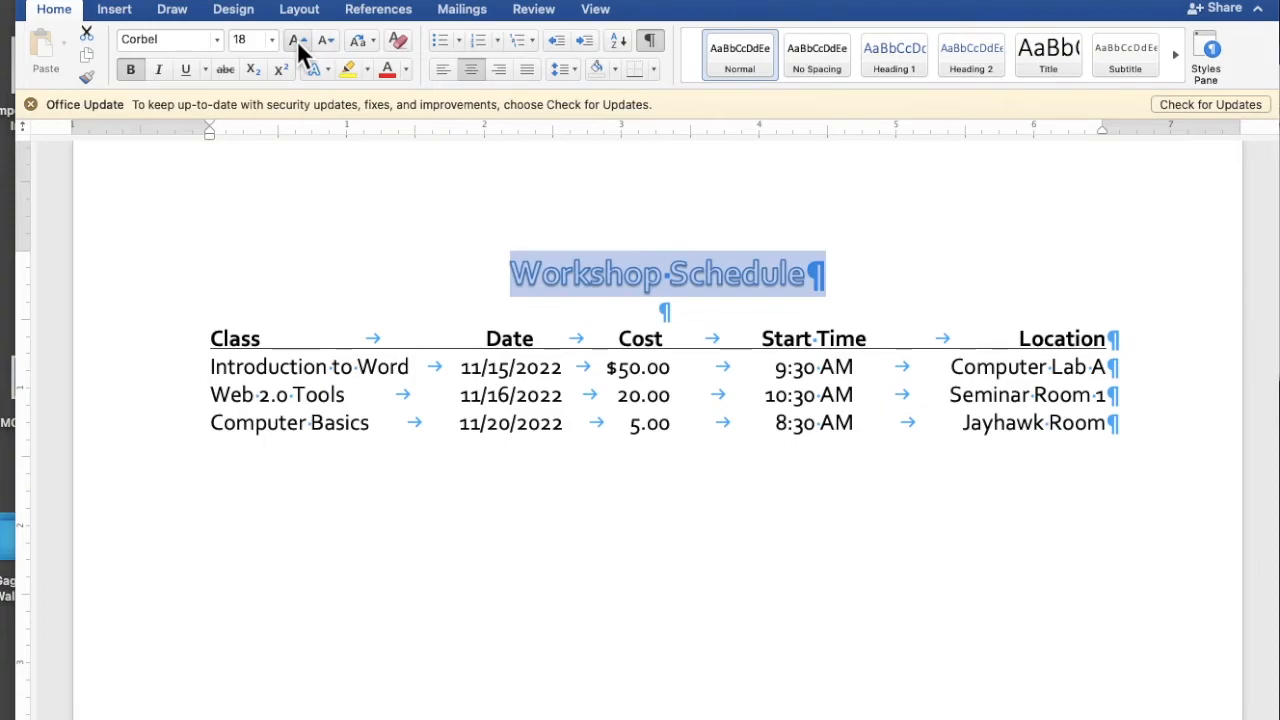
left_click(218, 40)
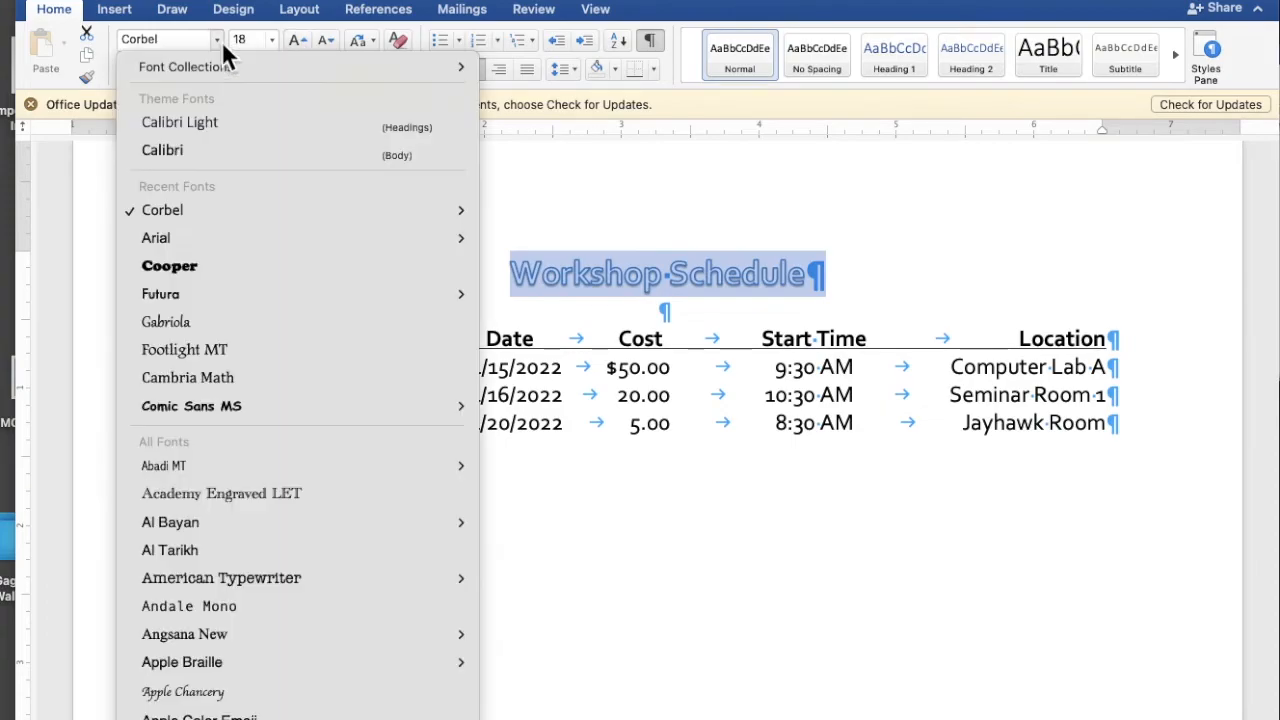
left_click(188, 268)
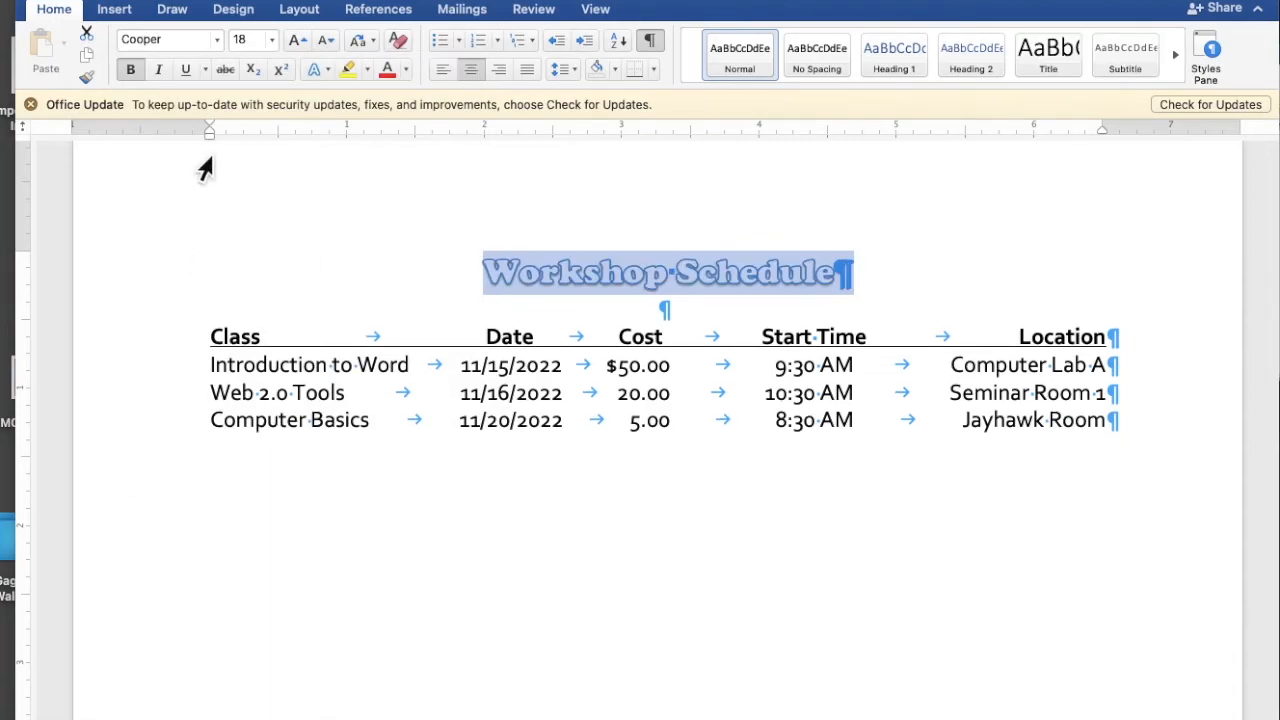
Step: Give the title text a black outline and a light gray font color
left_click(331, 67)
mouse_move(363, 283)
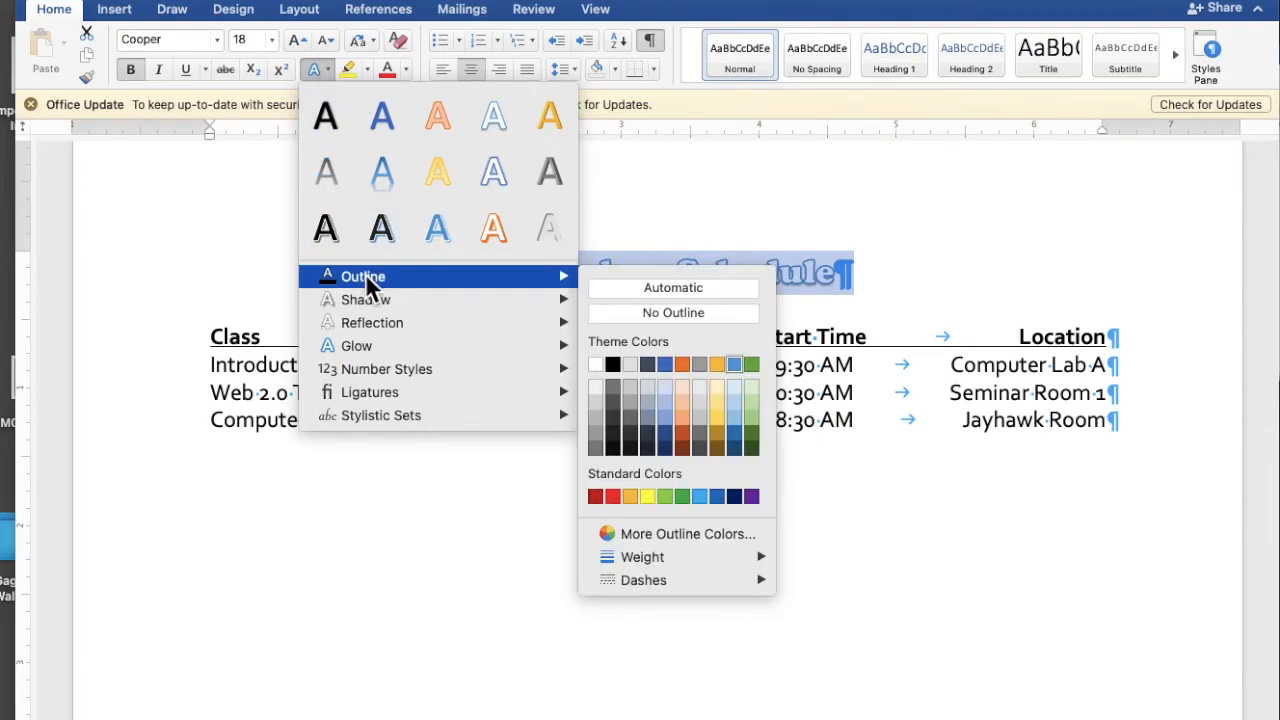
left_click(613, 364)
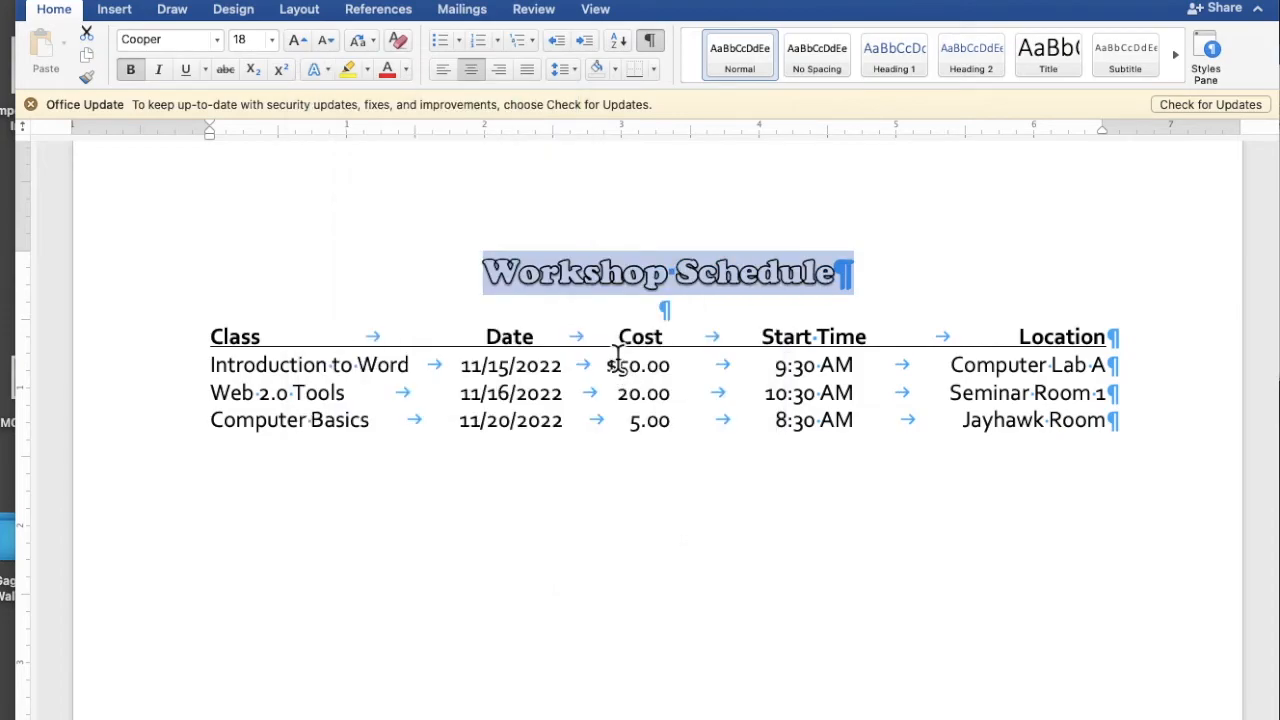
left_click(407, 69)
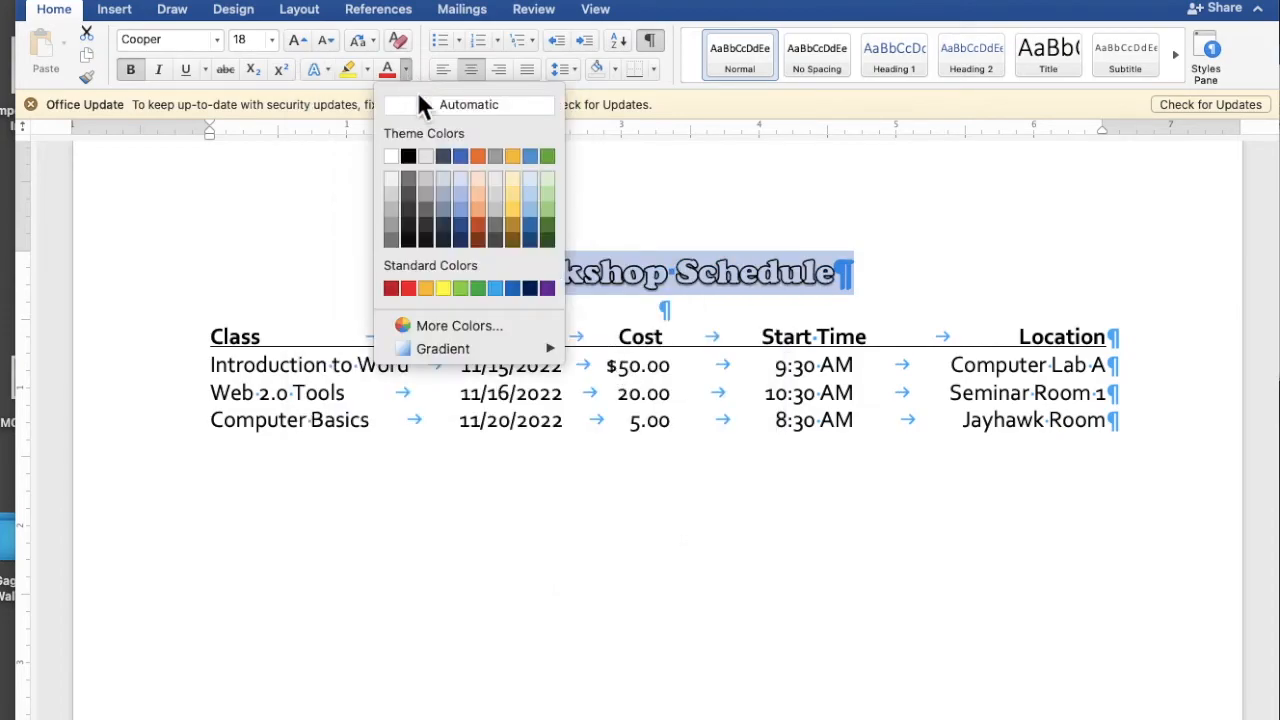
left_click(396, 196)
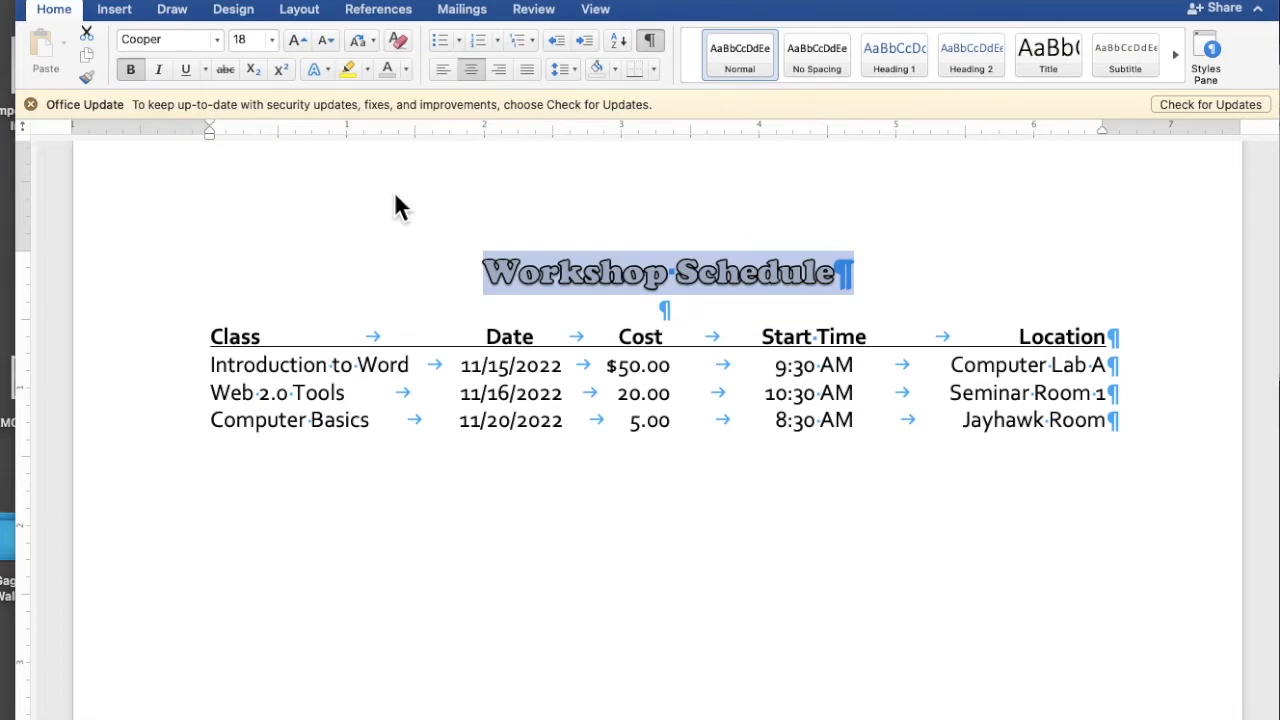
Step: Place the insertion point in front of the title, open the advanced symbol picker and choose the Wingdings font
left_click(475, 277)
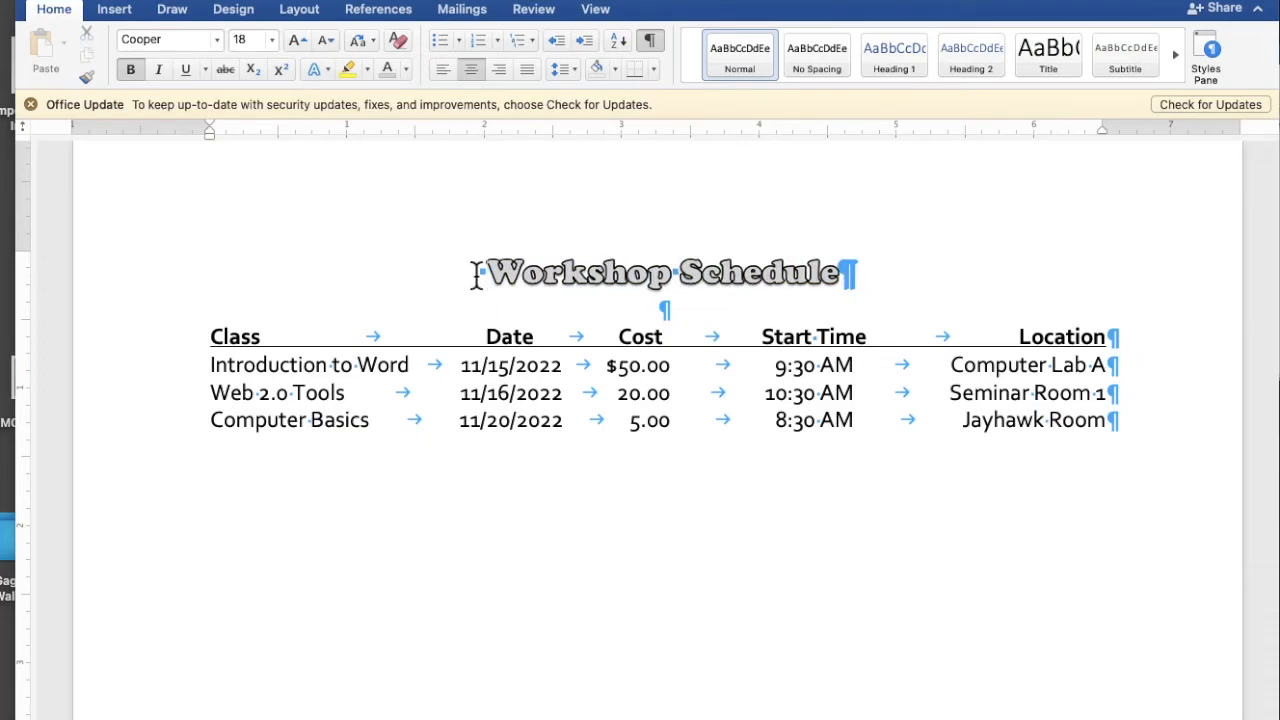
key("BackSpace")
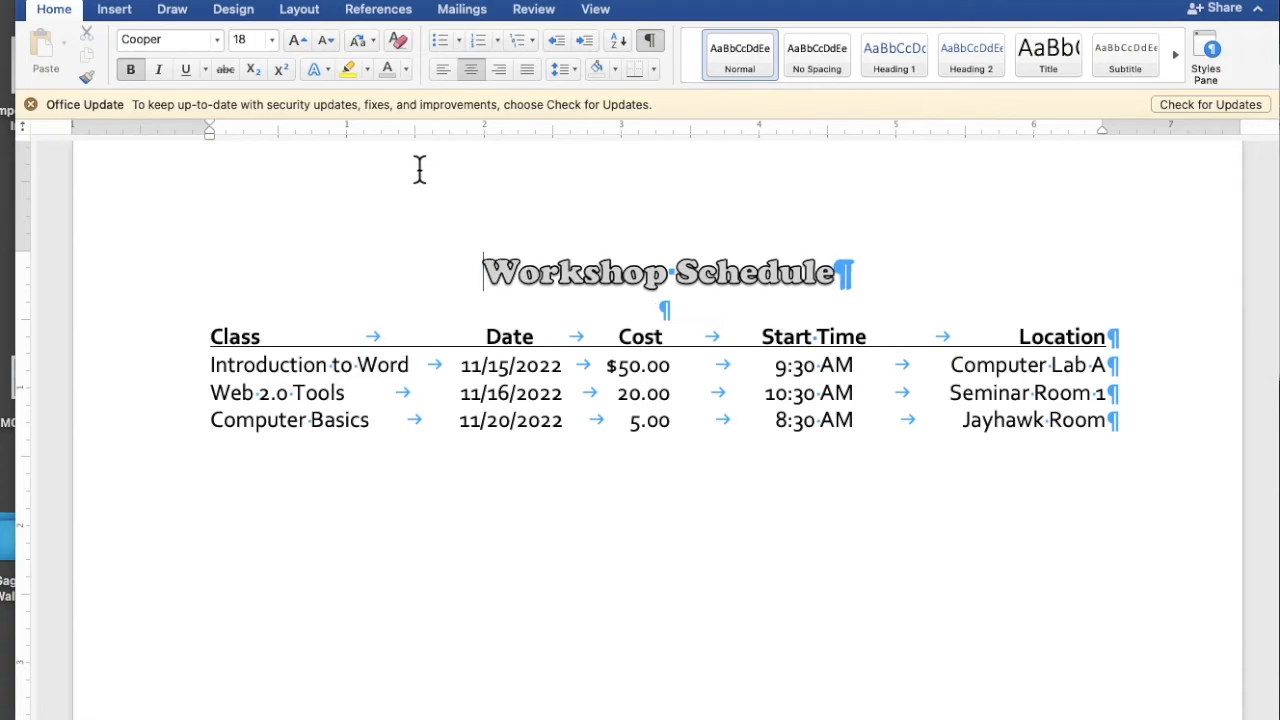
left_click(114, 9)
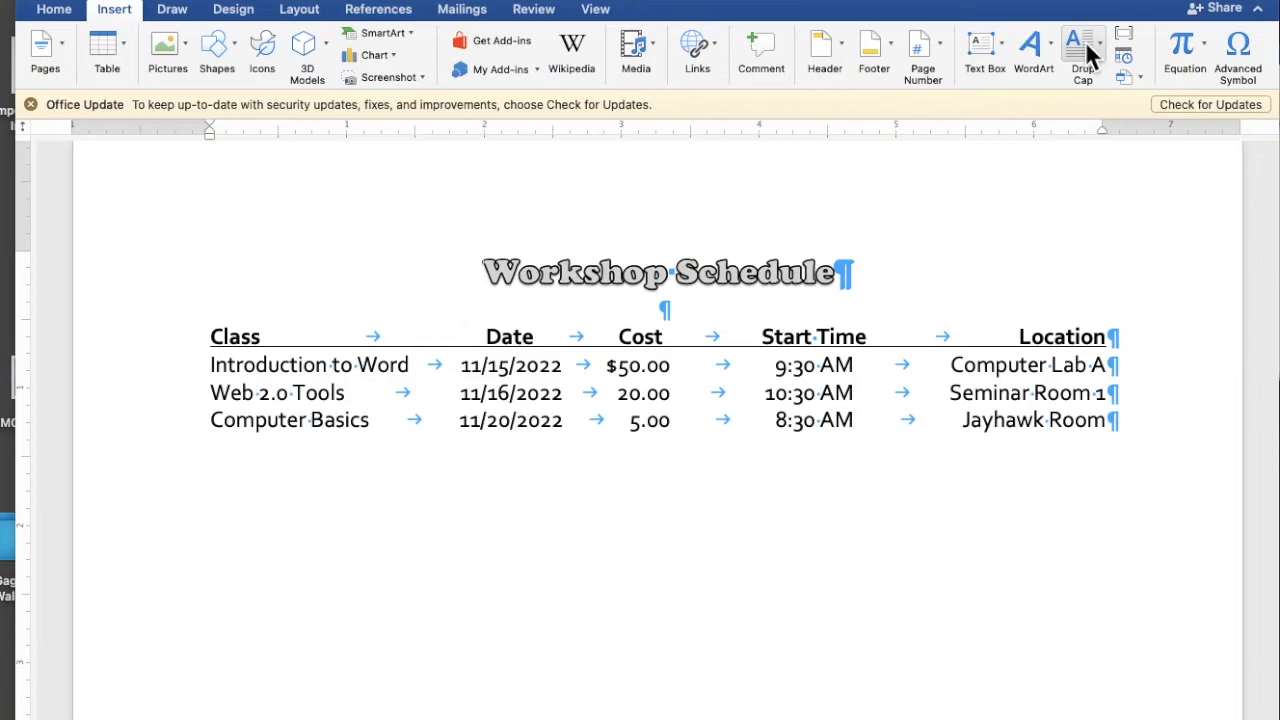
left_click(1239, 58)
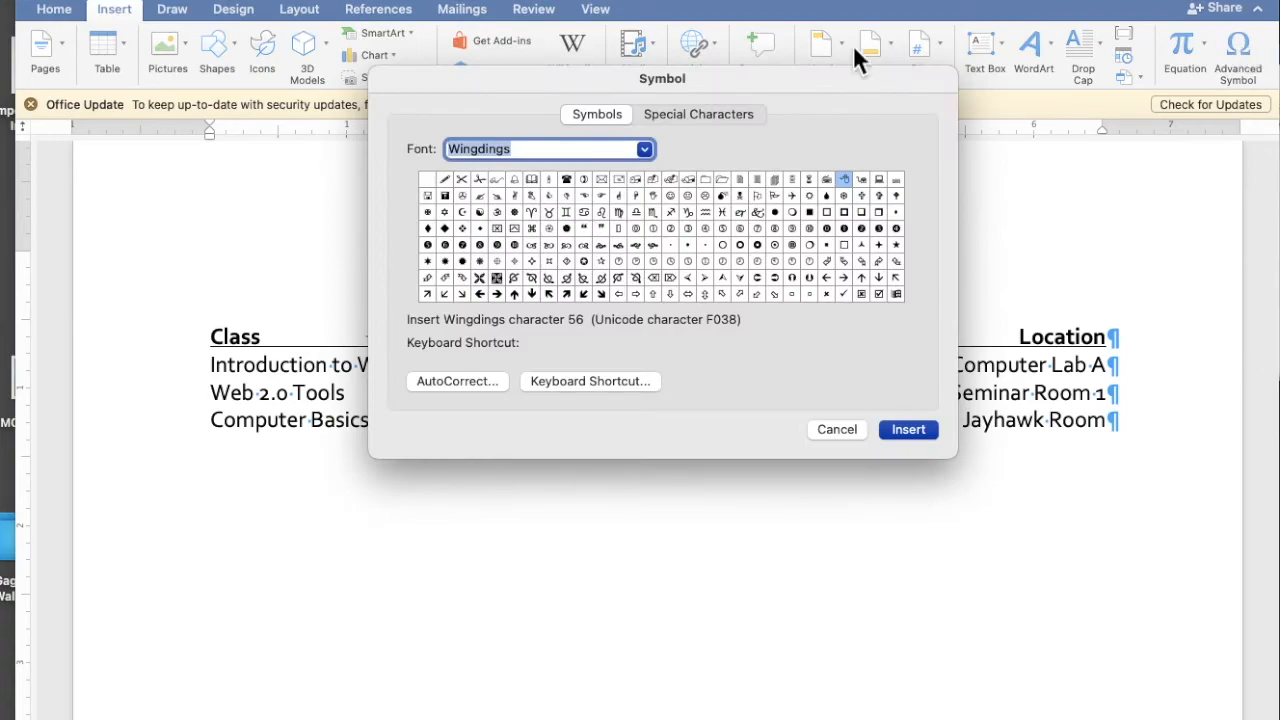
left_click(646, 149)
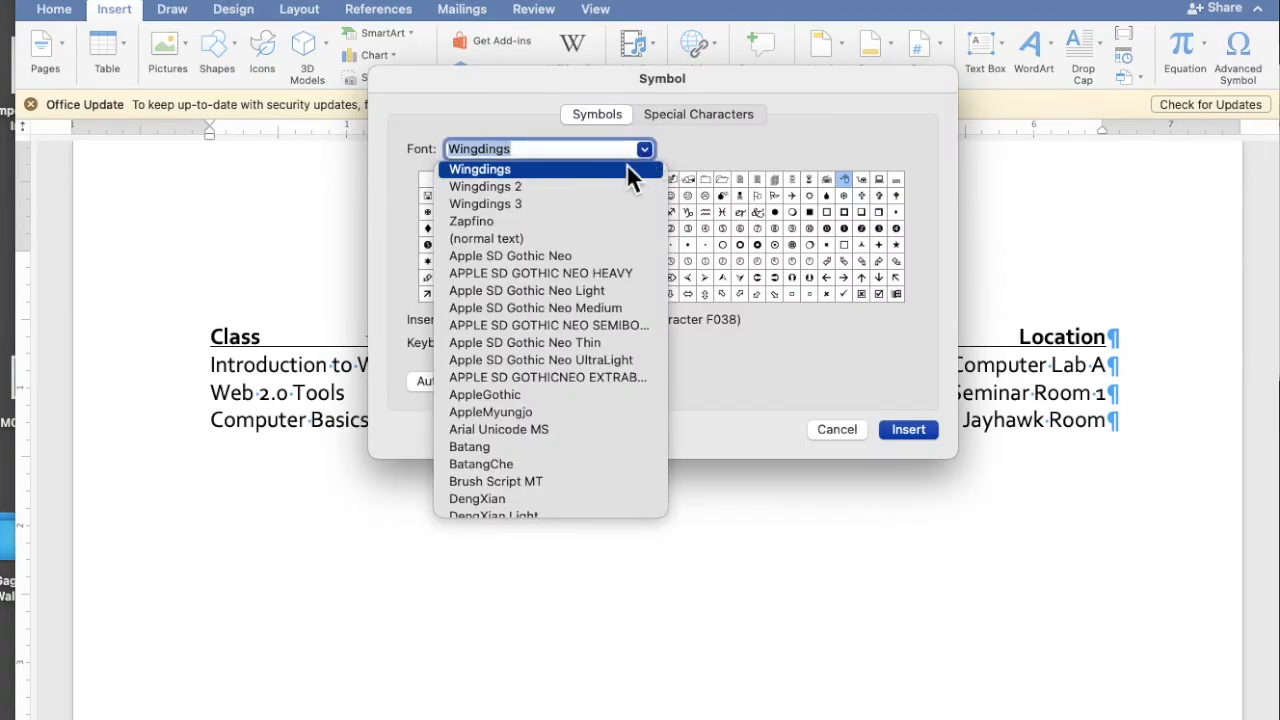
scroll(603, 229, "up", 3)
scroll(603, 245, "up", 2)
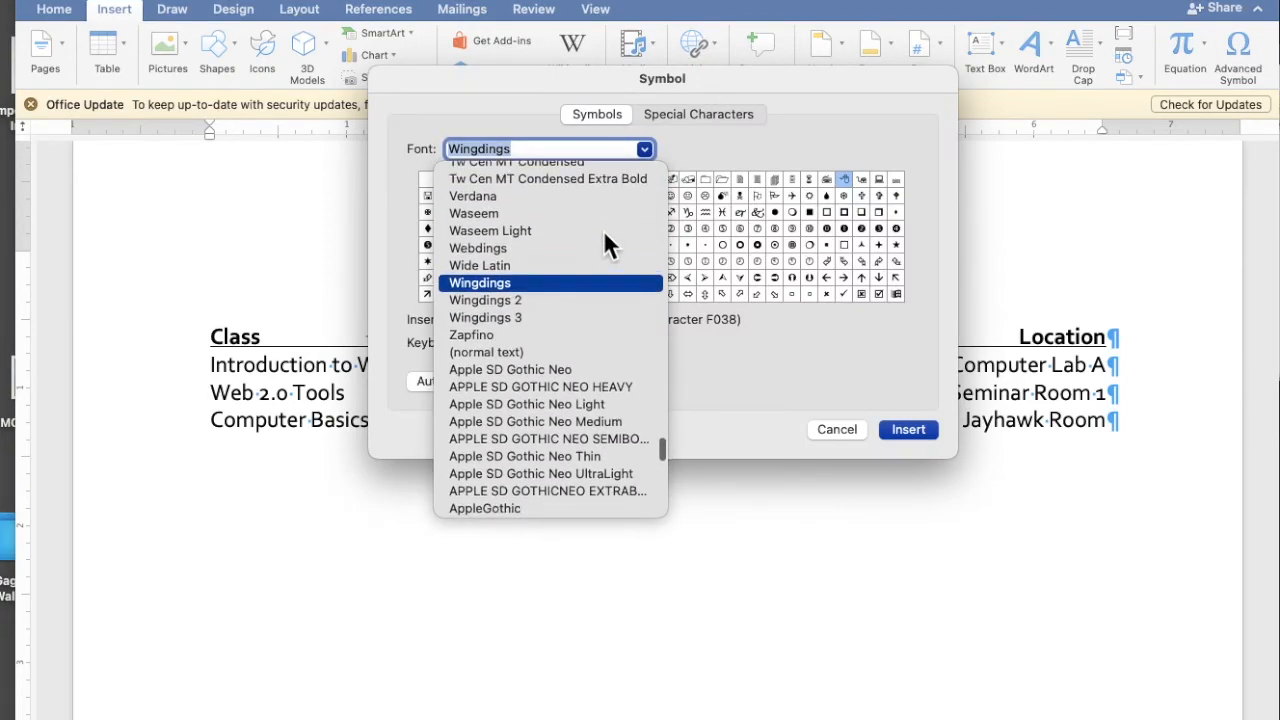
scroll(608, 245, "up", 6)
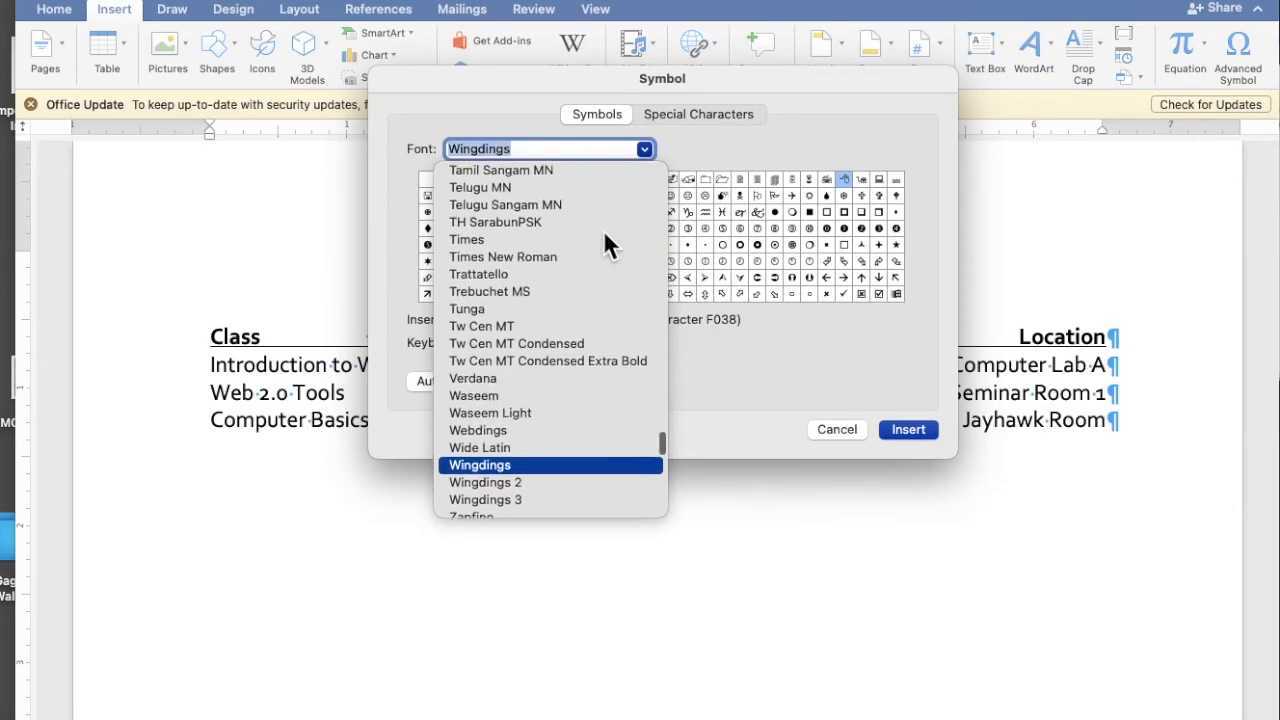
scroll(605, 372, "up", 4)
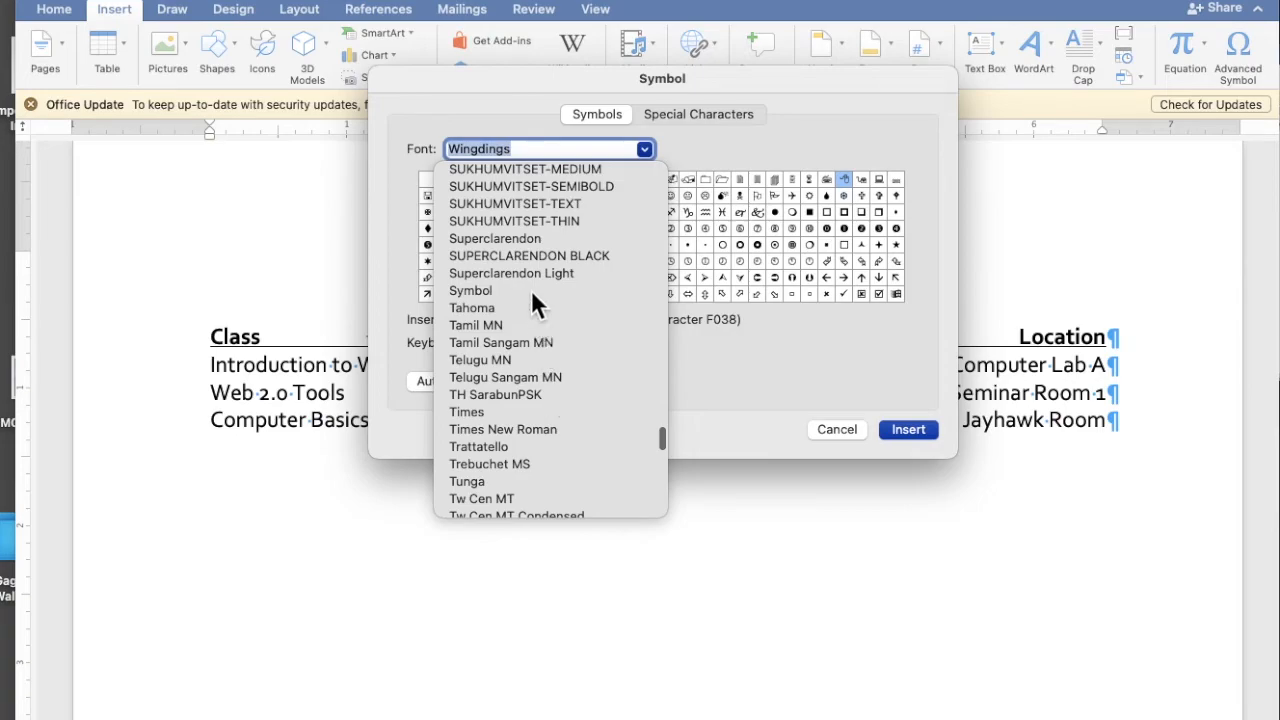
scroll(523, 405, "down", 8)
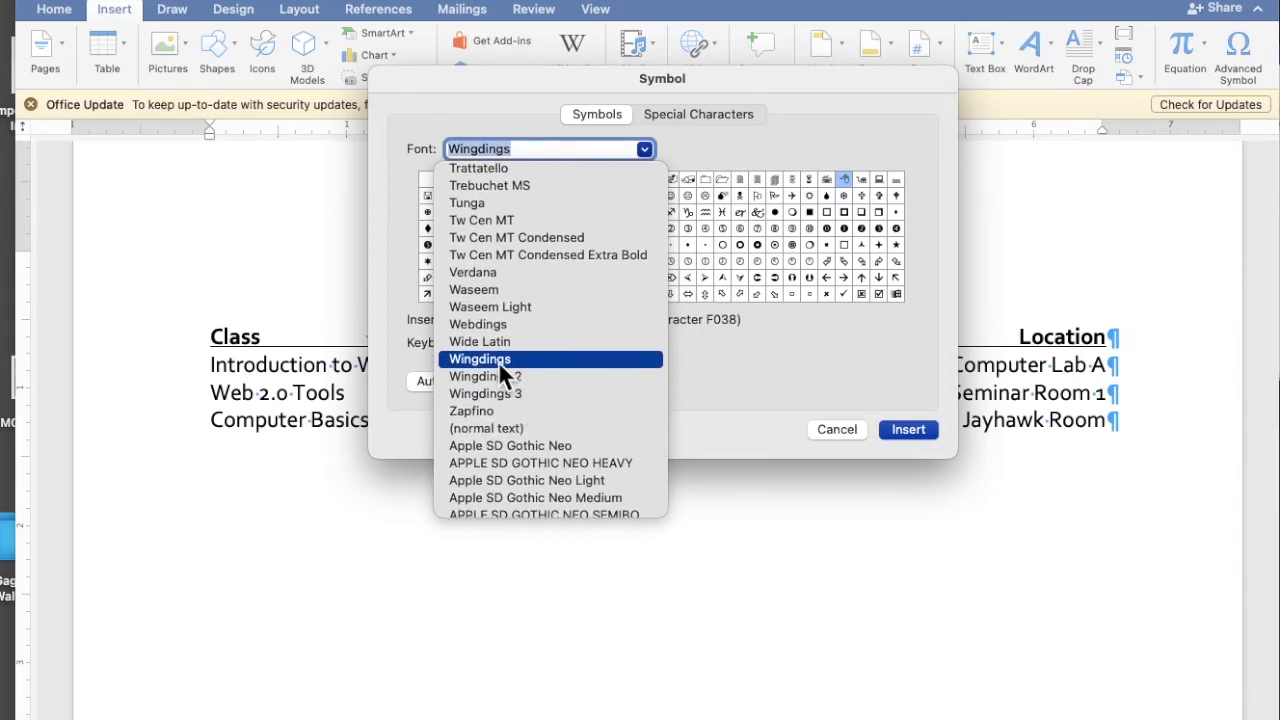
scroll(499, 365, "down", 4)
scroll(498, 367, "down", 1)
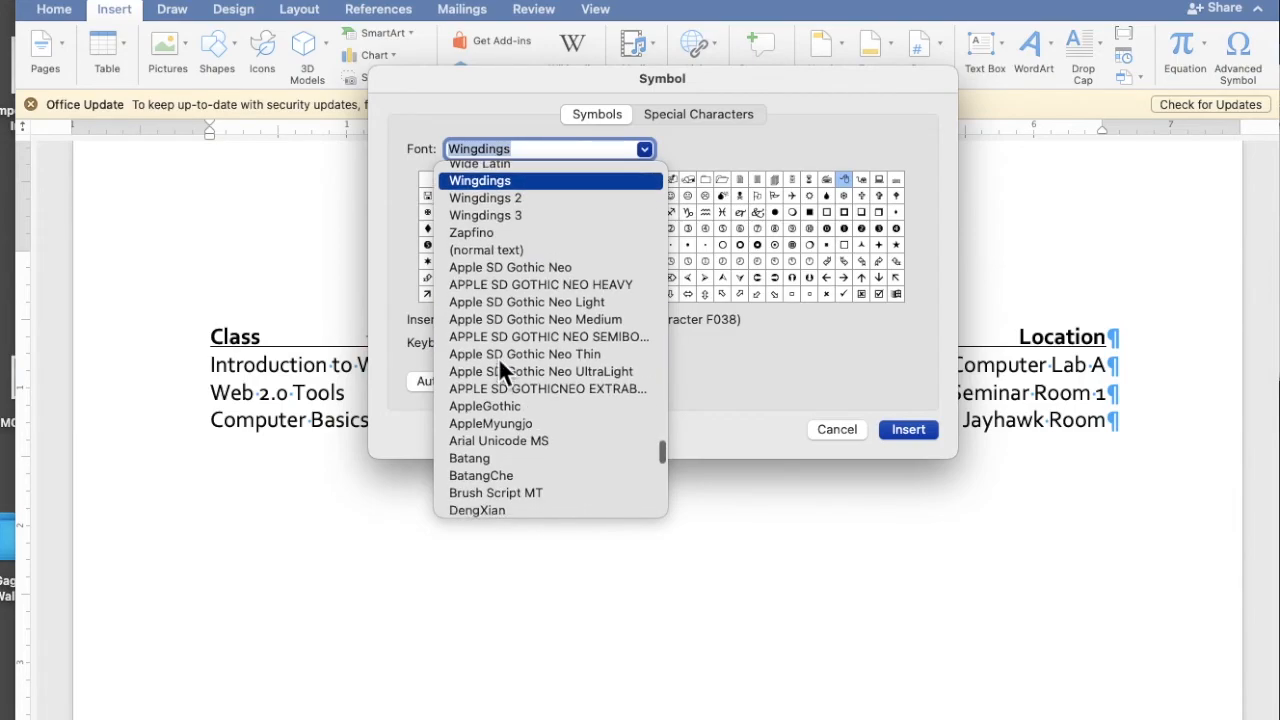
left_click(498, 183)
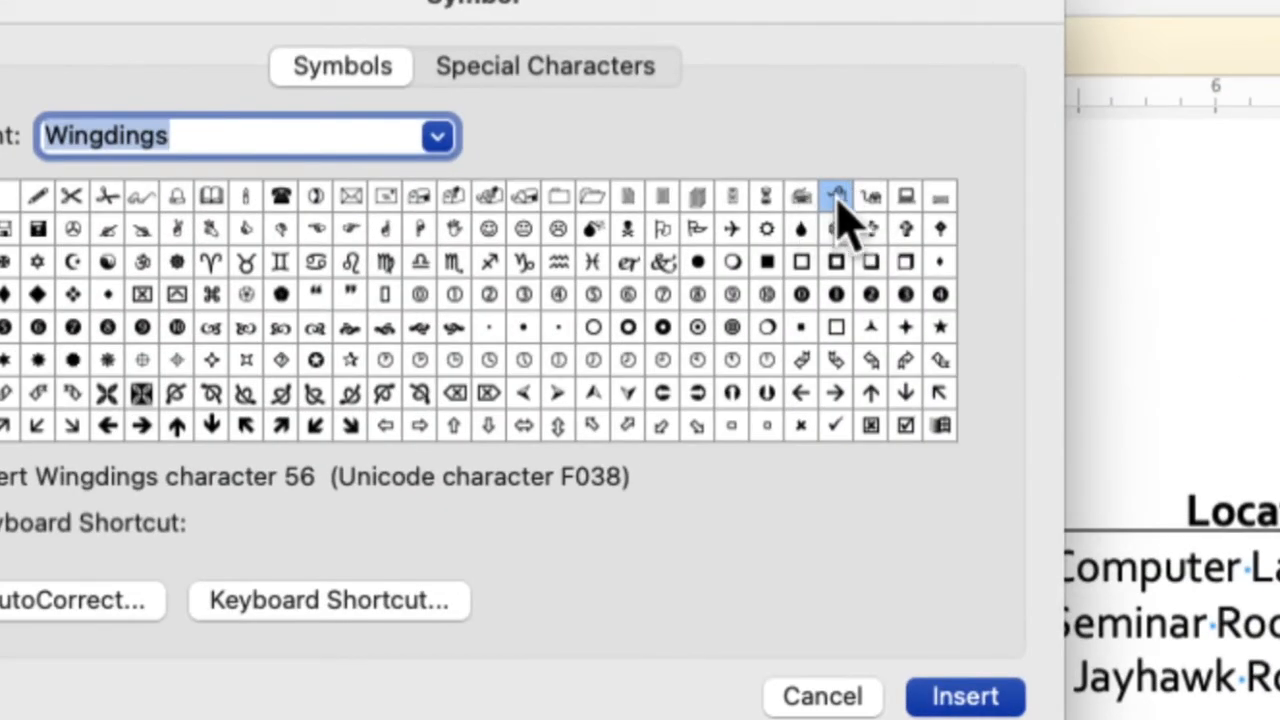
Step: Insert the Wingdings laptop symbol, character 58, in front of the title and close the symbol picker
left_click(908, 200)
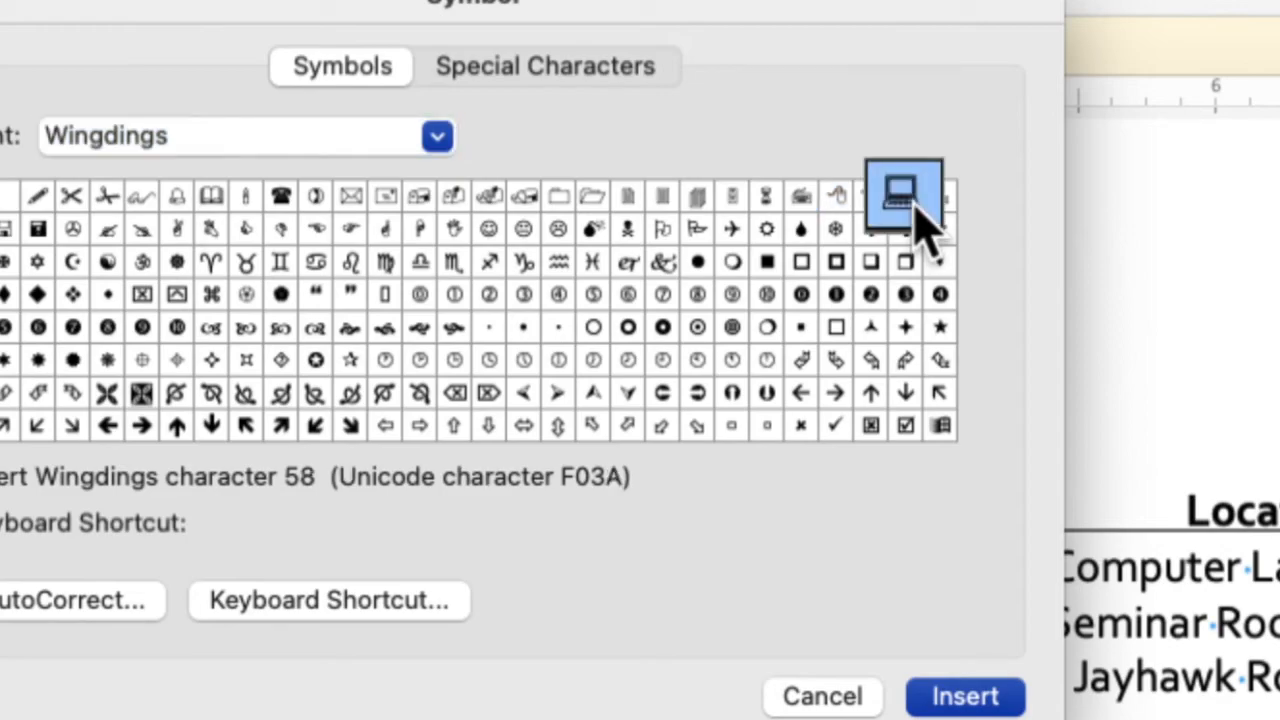
left_click(957, 697)
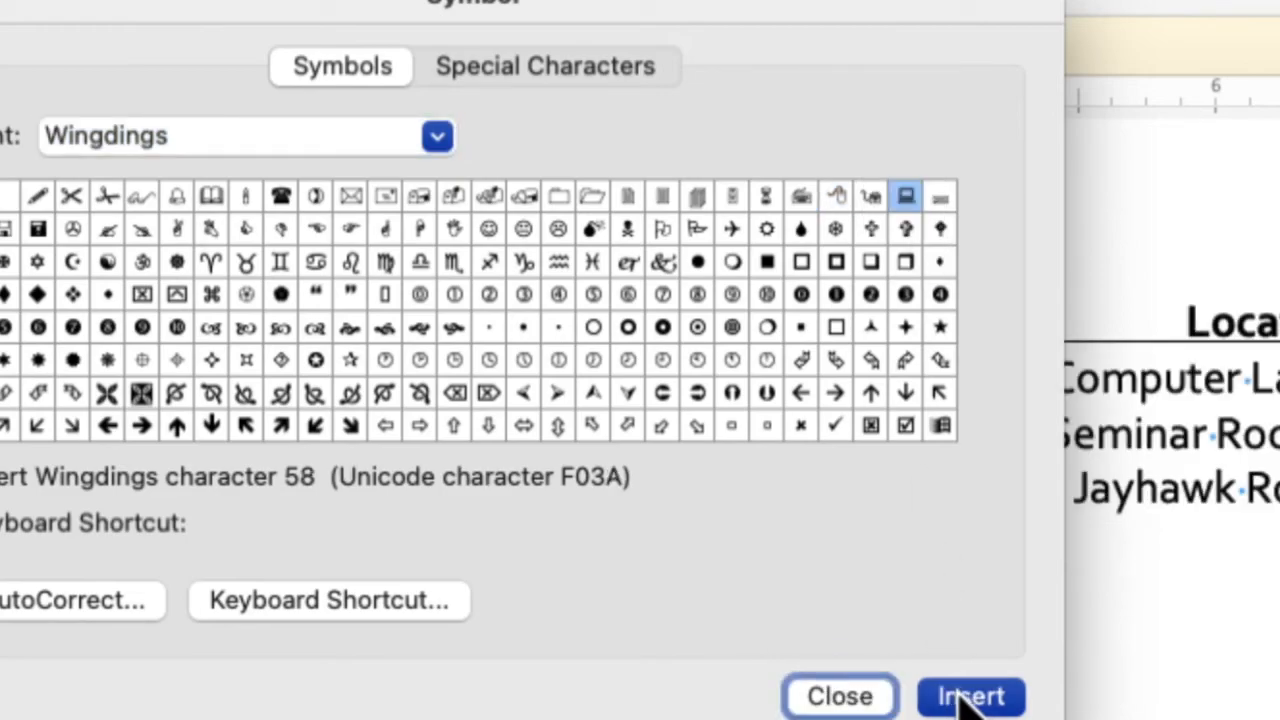
left_click(871, 694)
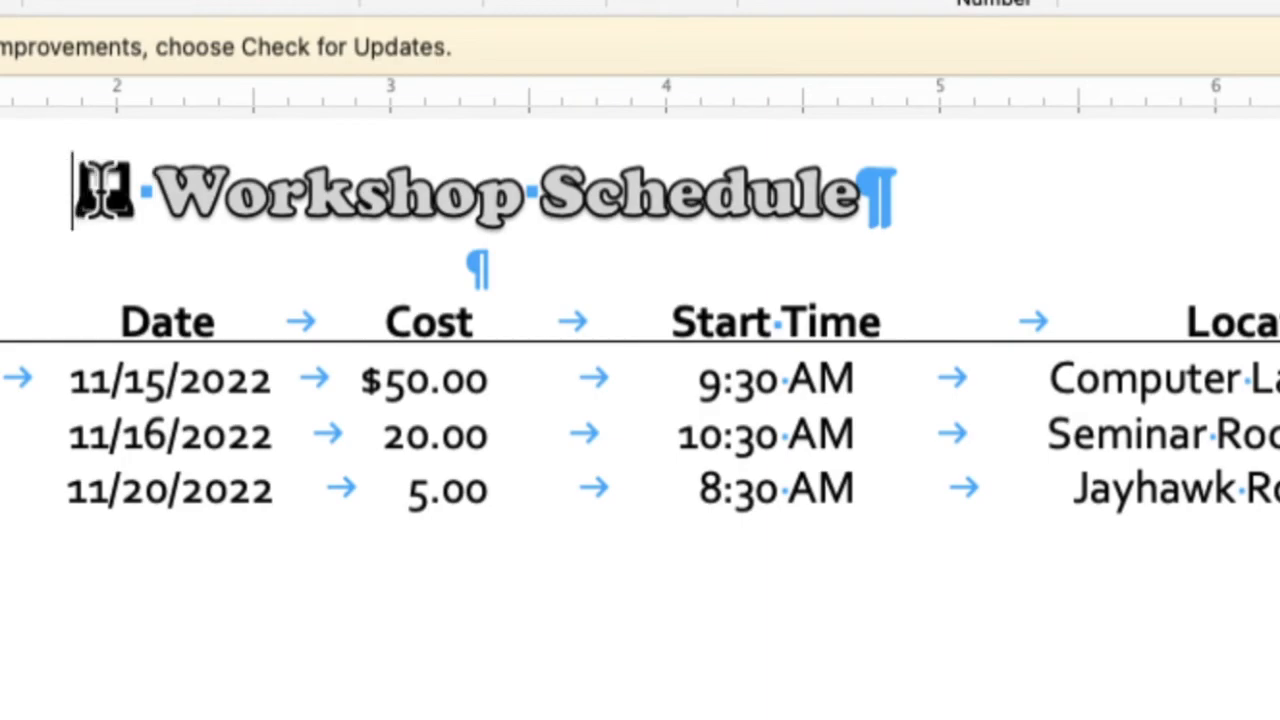
Step: Copy the laptop symbol and paste it after the title, separated by a space
left_click_drag(80, 190, 138, 190)
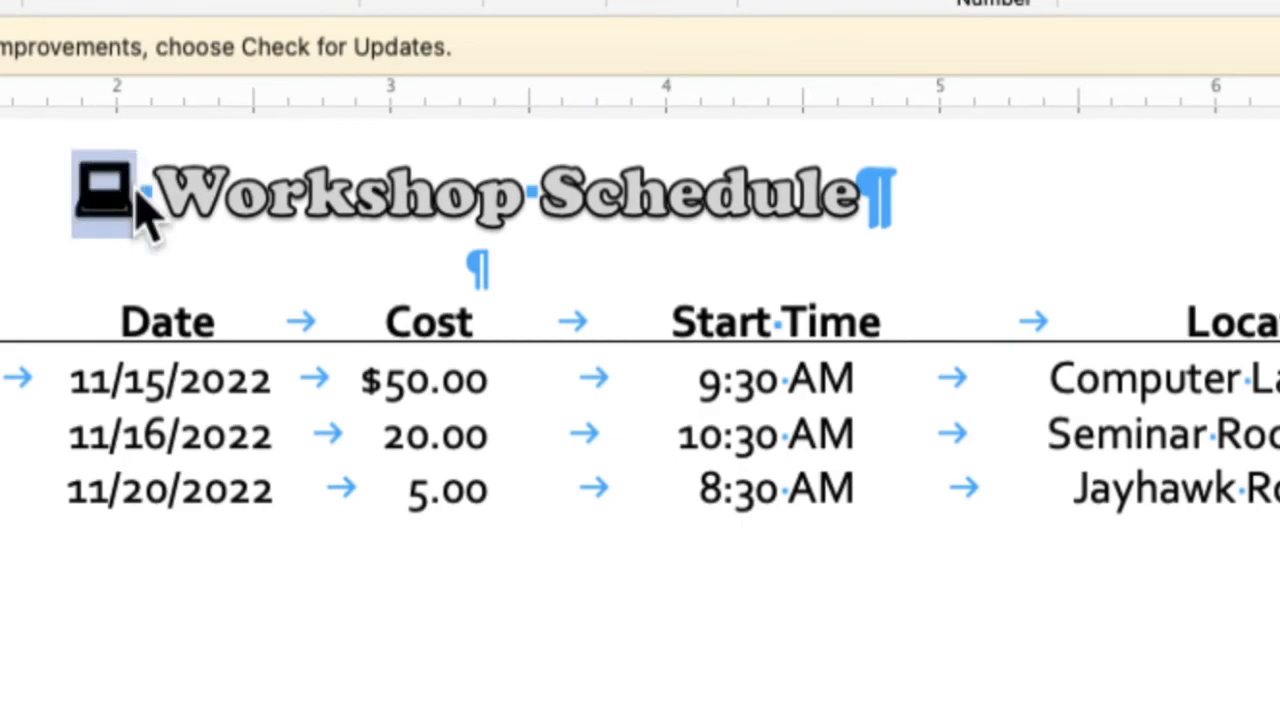
left_click(903, 192)
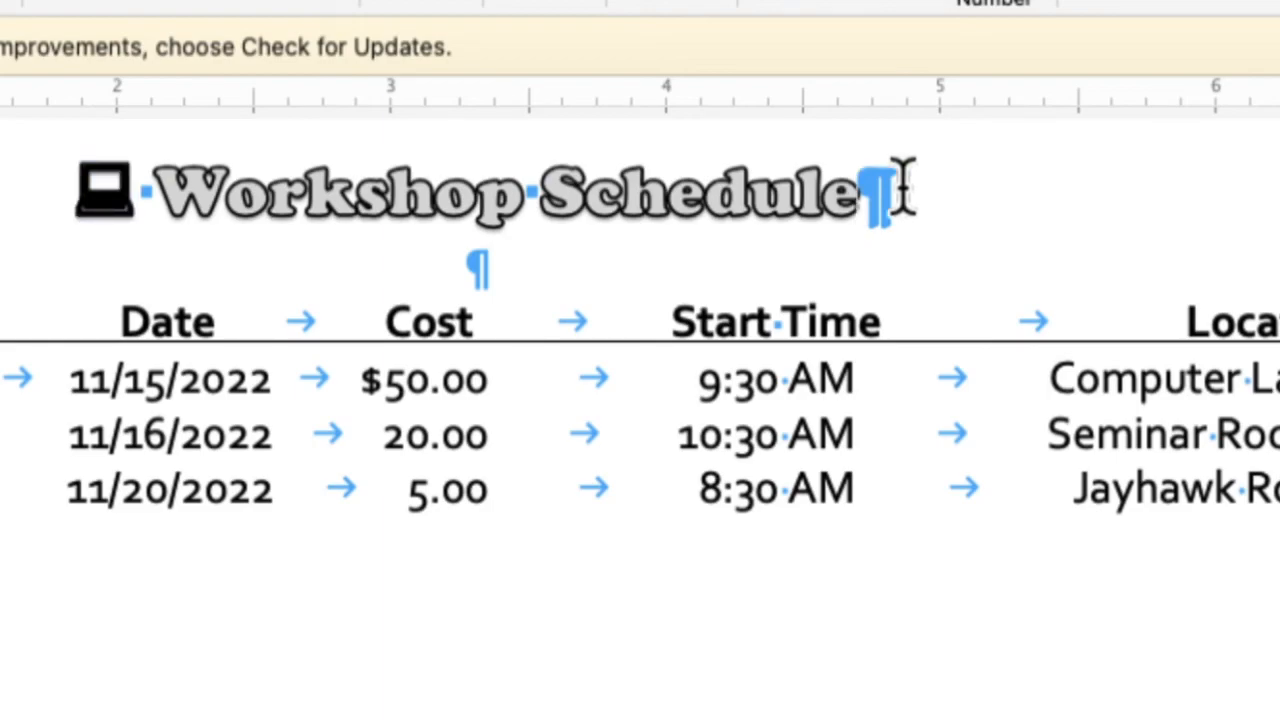
type("💻")
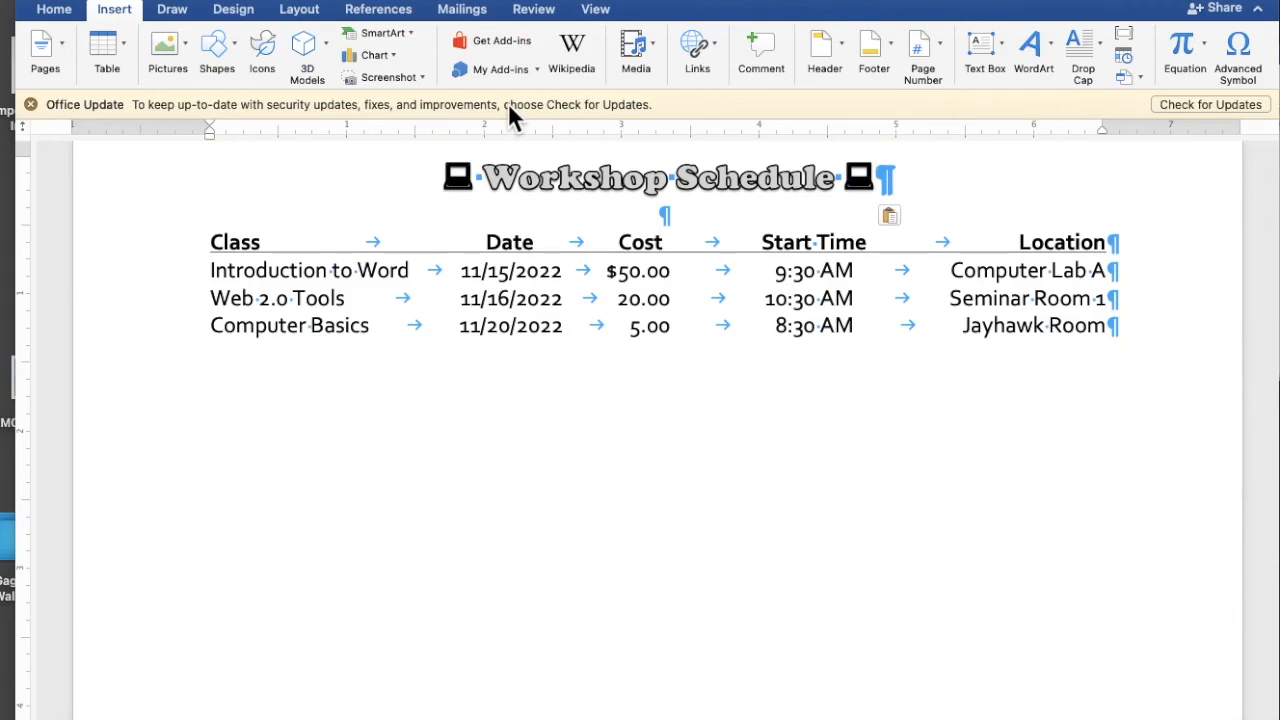
Step: Hide the formatting marks to preview the finished schedule, and show them again
left_click(54, 9)
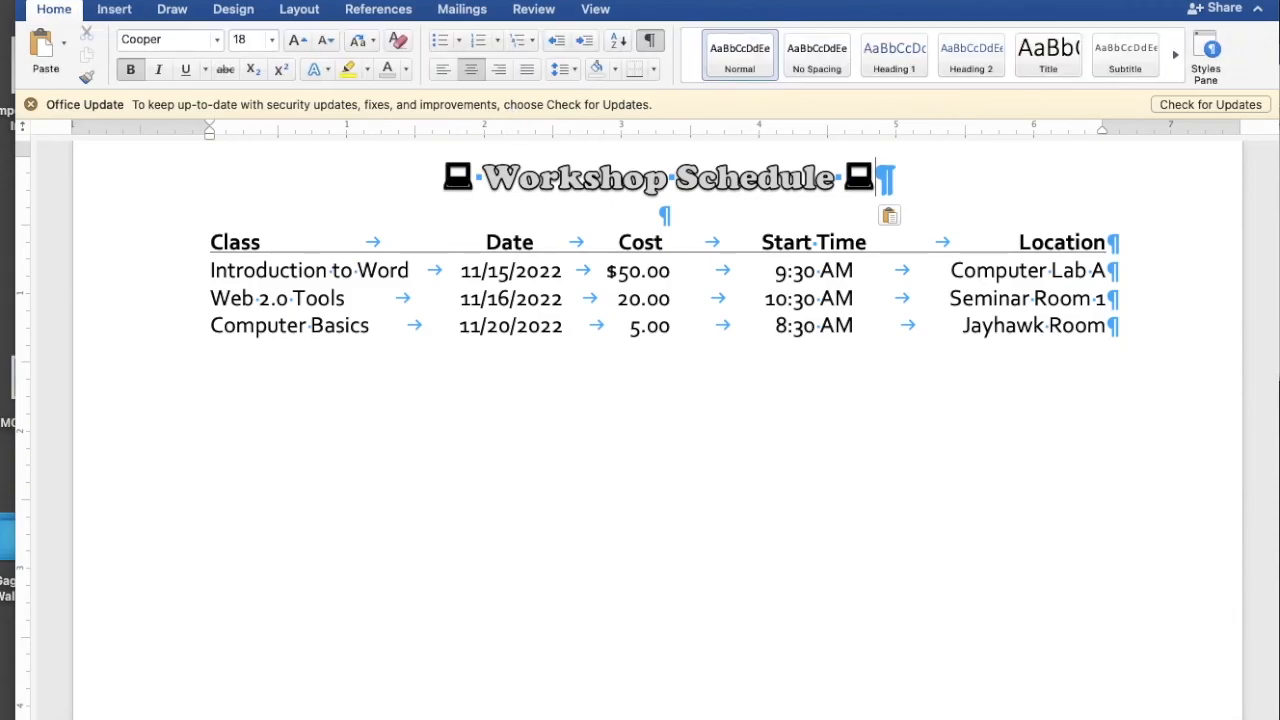
left_click(652, 40)
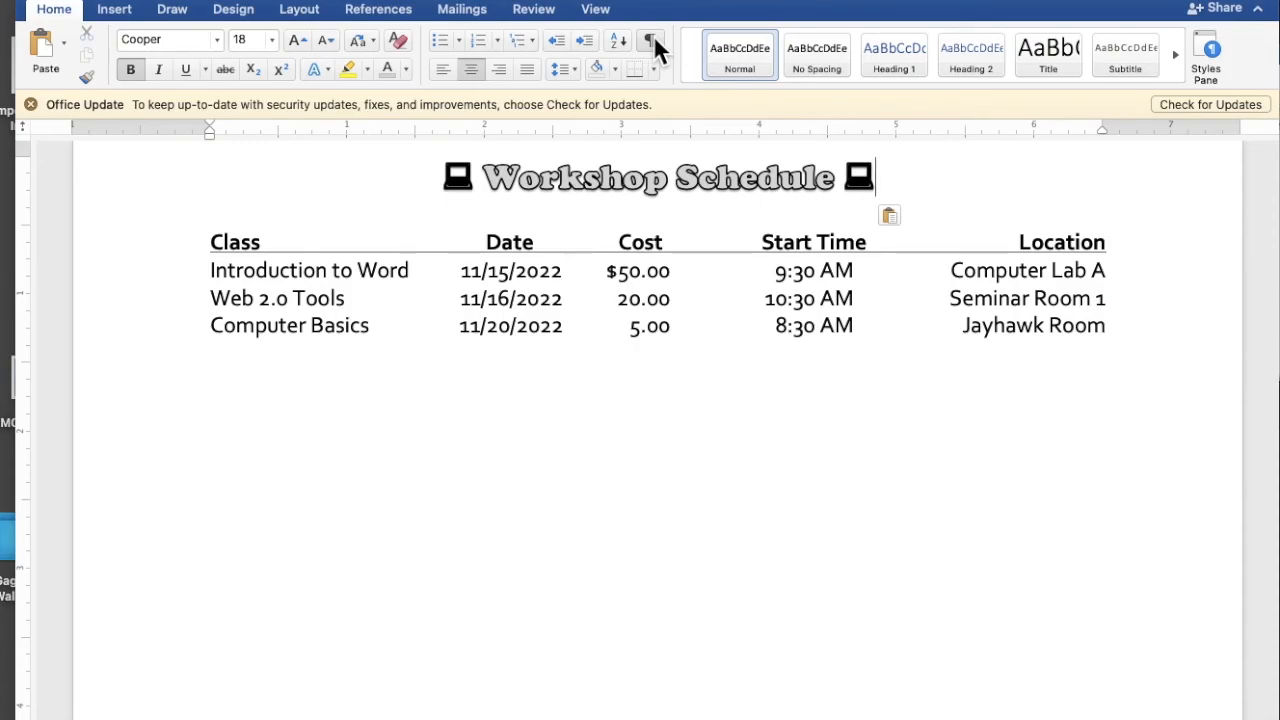
left_click(653, 40)
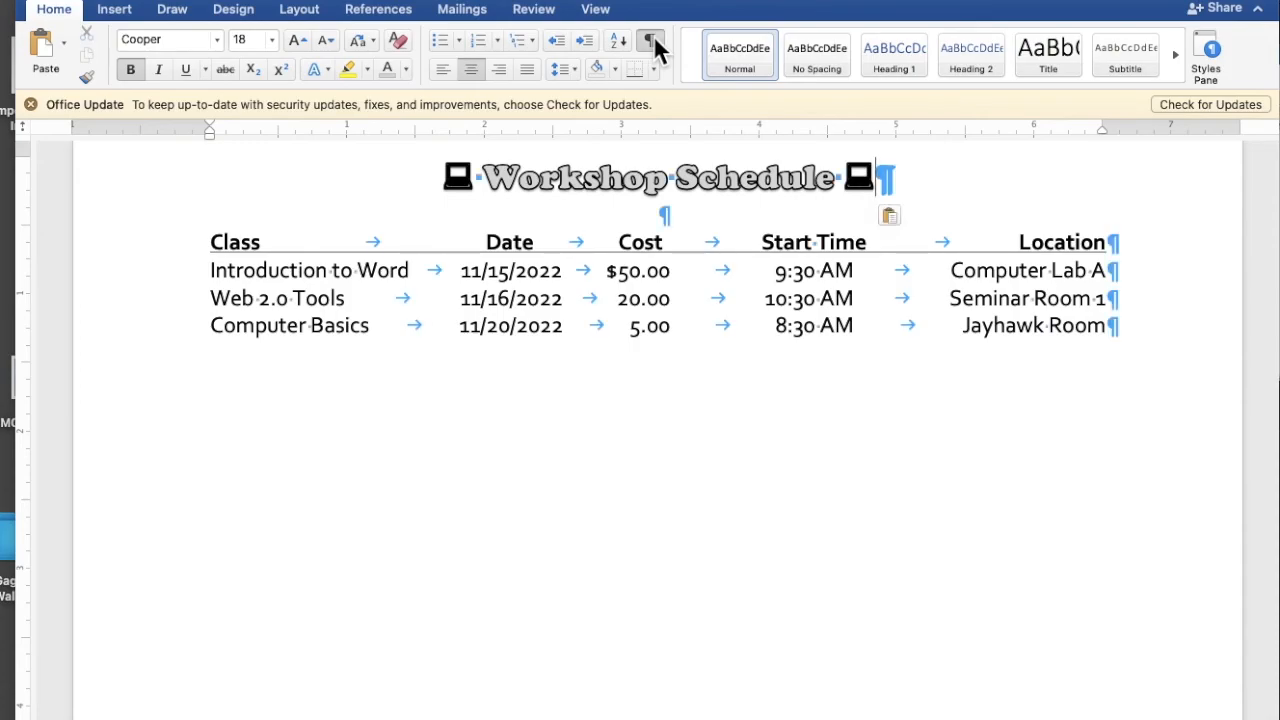